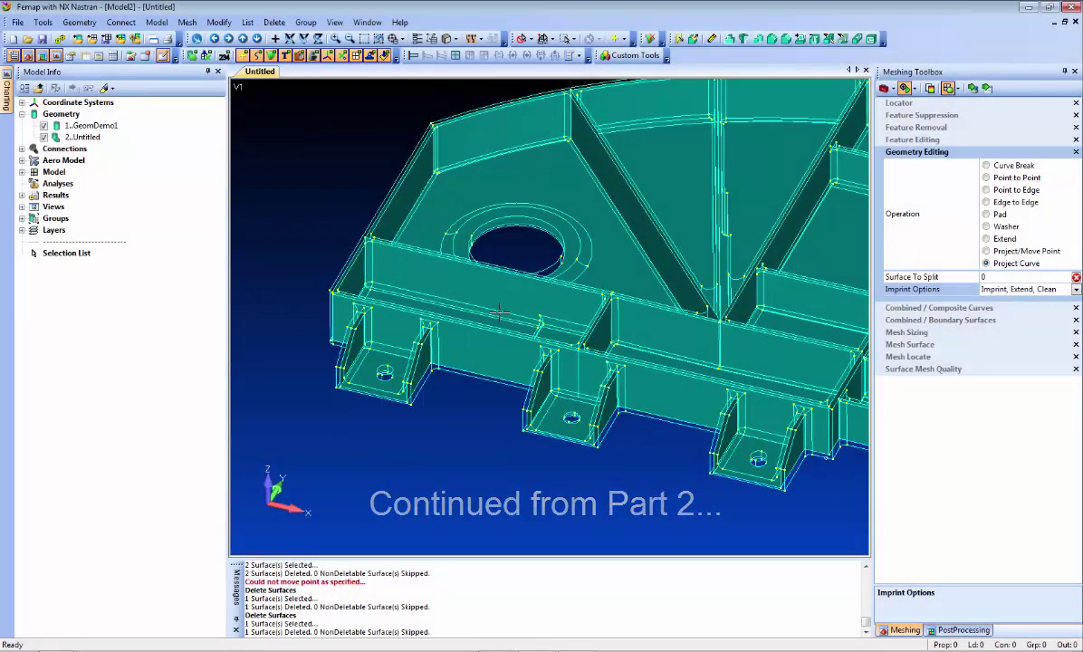
# - Imprint the fillet ring curves around the large hole onto the plate surface using Project Curve with the Imprint option
pyautogui.moveTo(499, 312); pyautogui.dragTo(459, 344, button='middle')
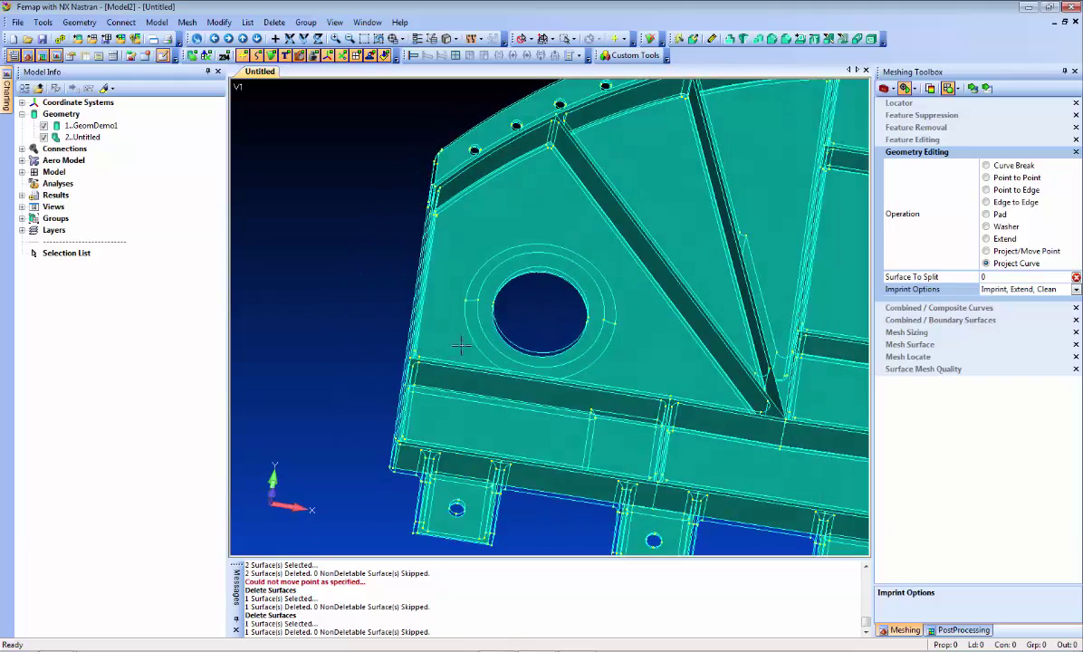
pyautogui.scroll(4, 466, 349)
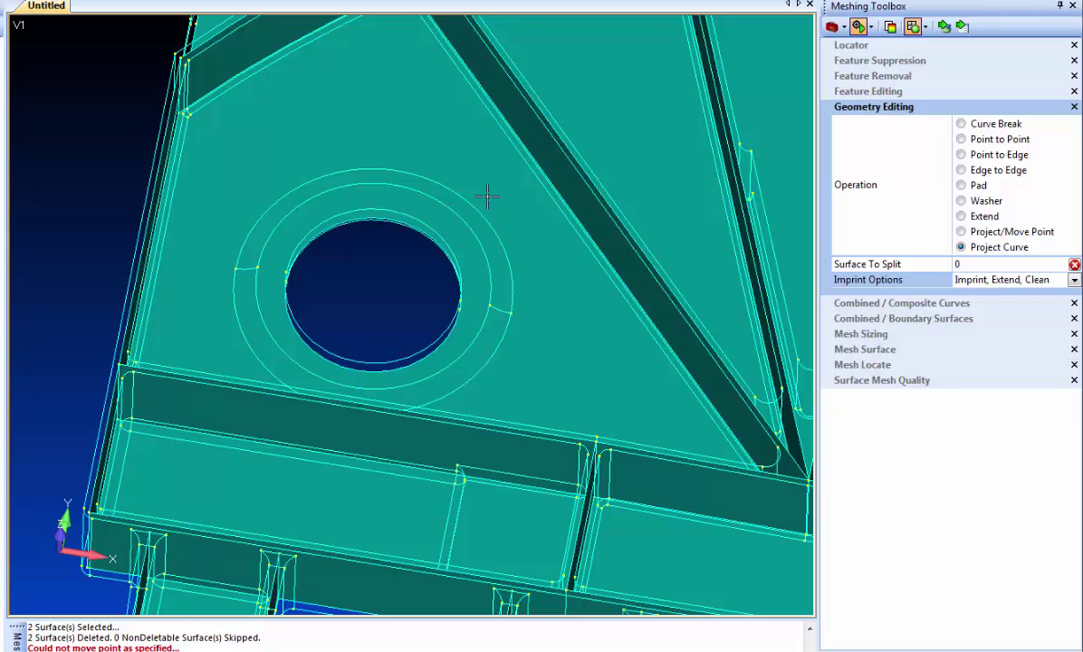
pyautogui.moveTo(245, 416); pyautogui.dragTo(243, 402, button='middle')
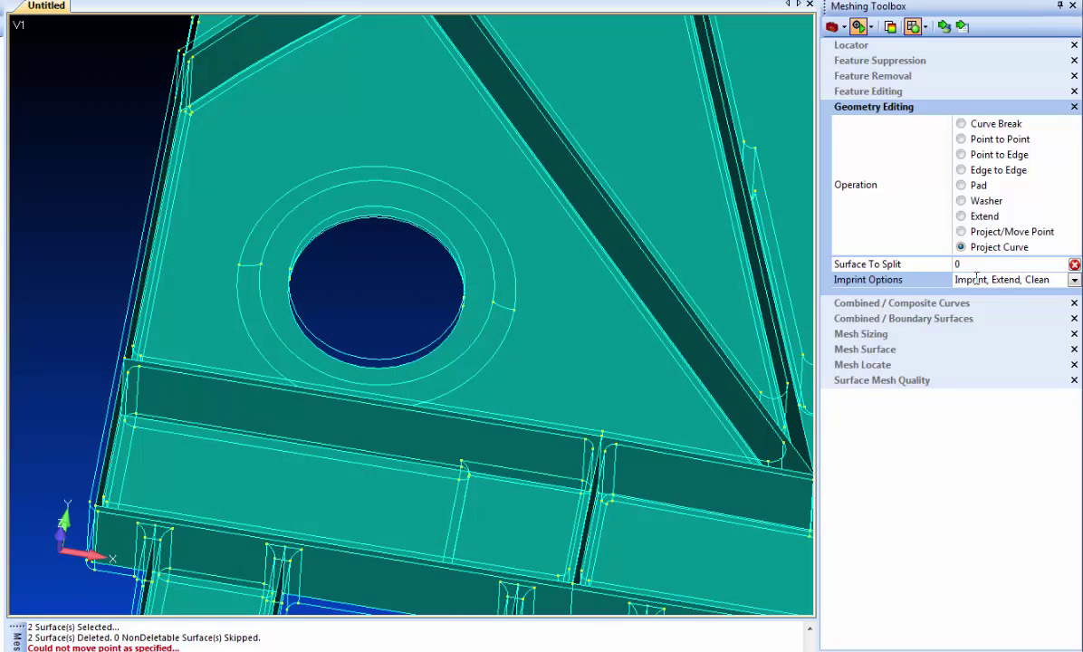
pyautogui.click(1072, 281)
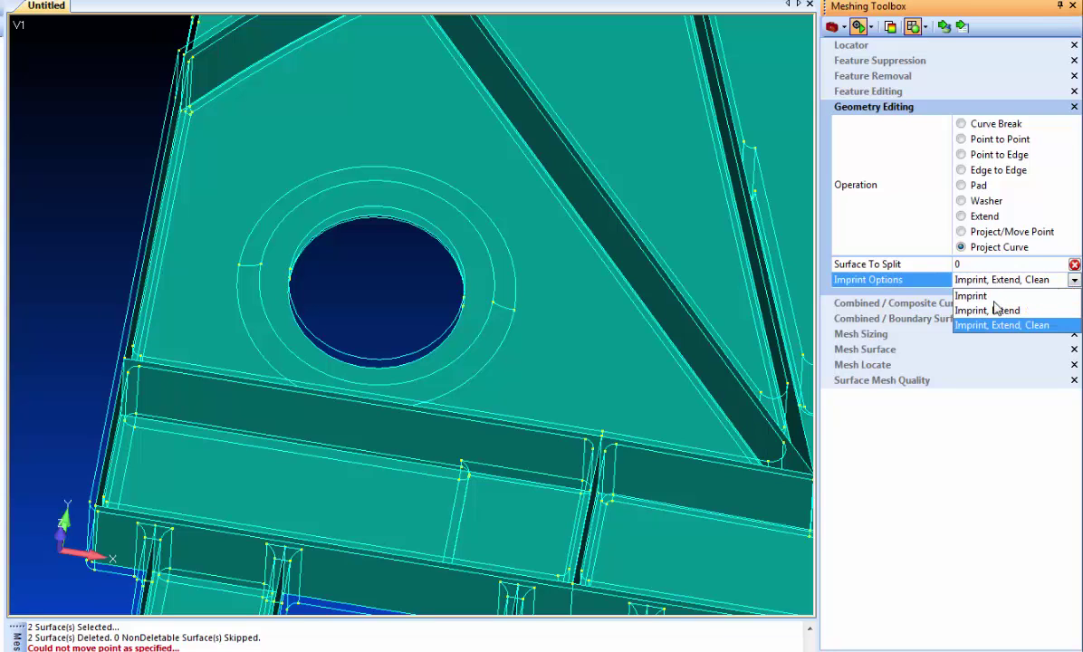
pyautogui.click(971, 296)
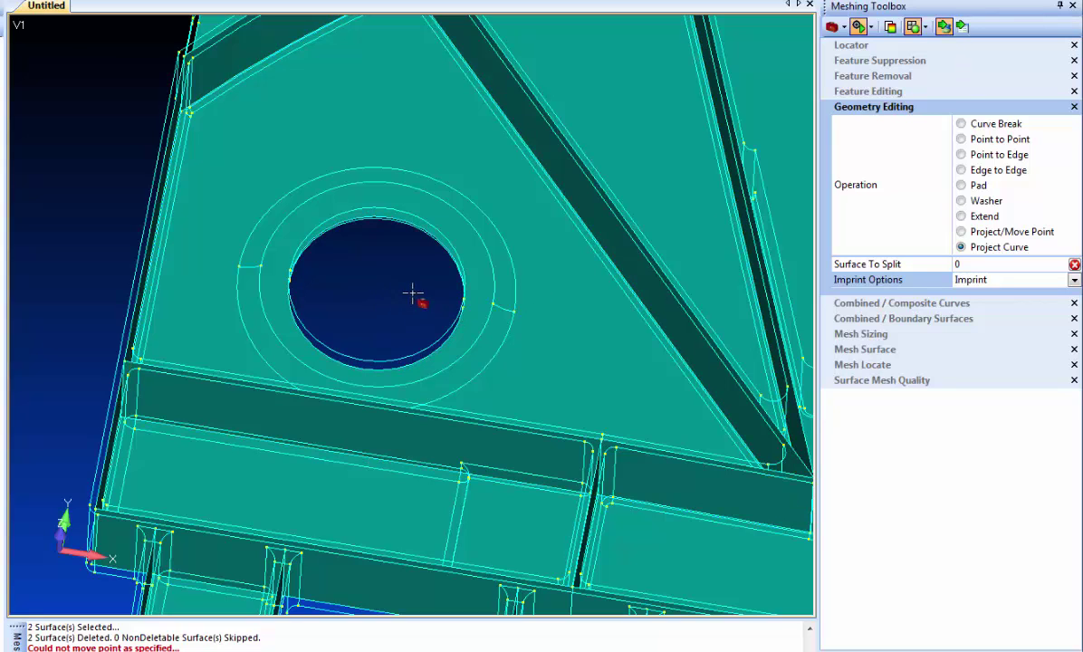
pyautogui.click(494, 267)
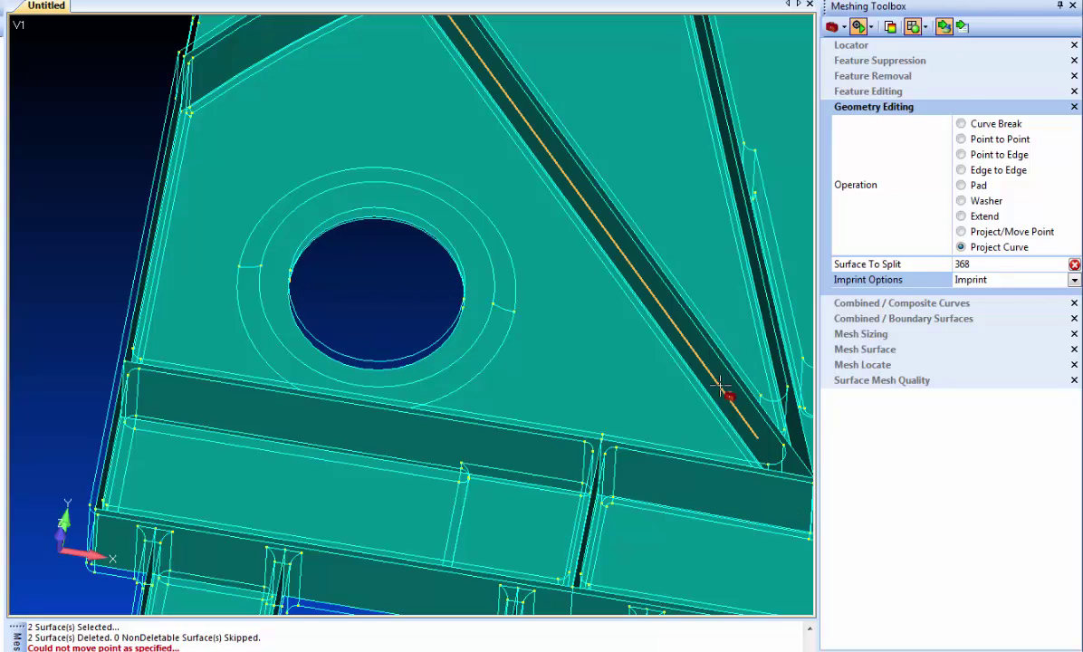
pyautogui.click(962, 29)
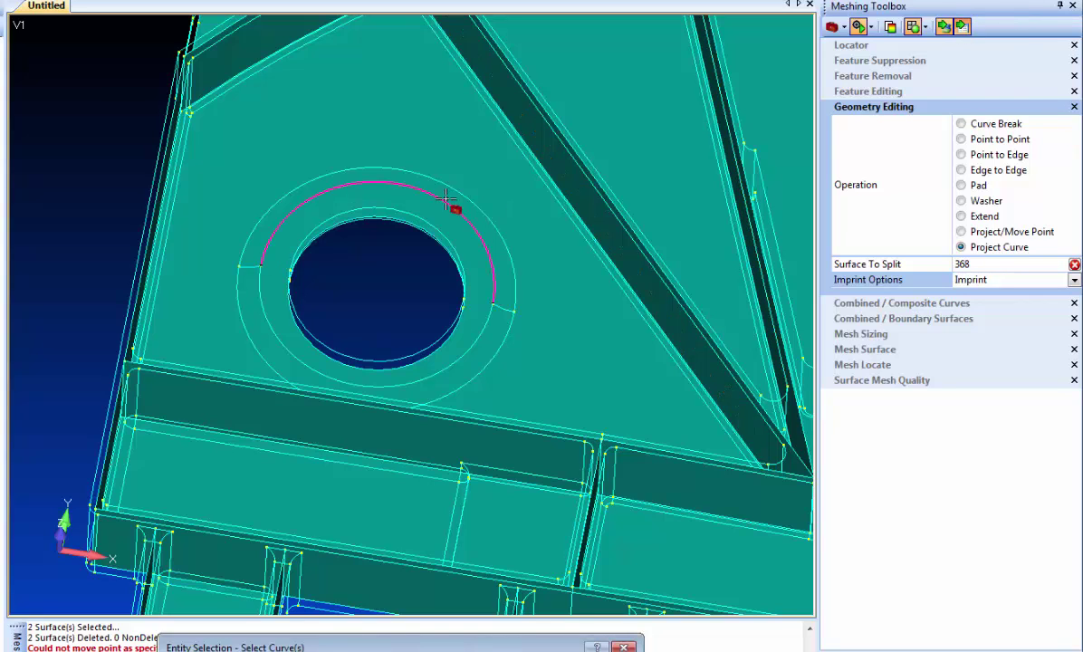
pyautogui.click(412, 181)
pyautogui.click(412, 171)
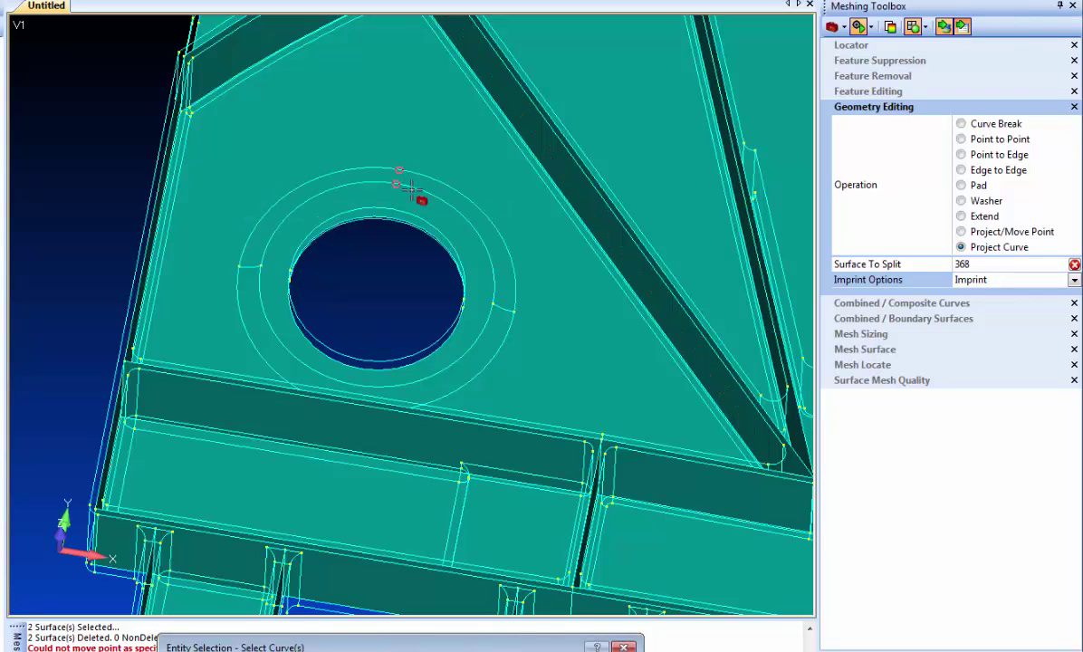
pyautogui.click(486, 361)
pyautogui.click(473, 340)
pyautogui.click(247, 269)
pyautogui.press('Return')
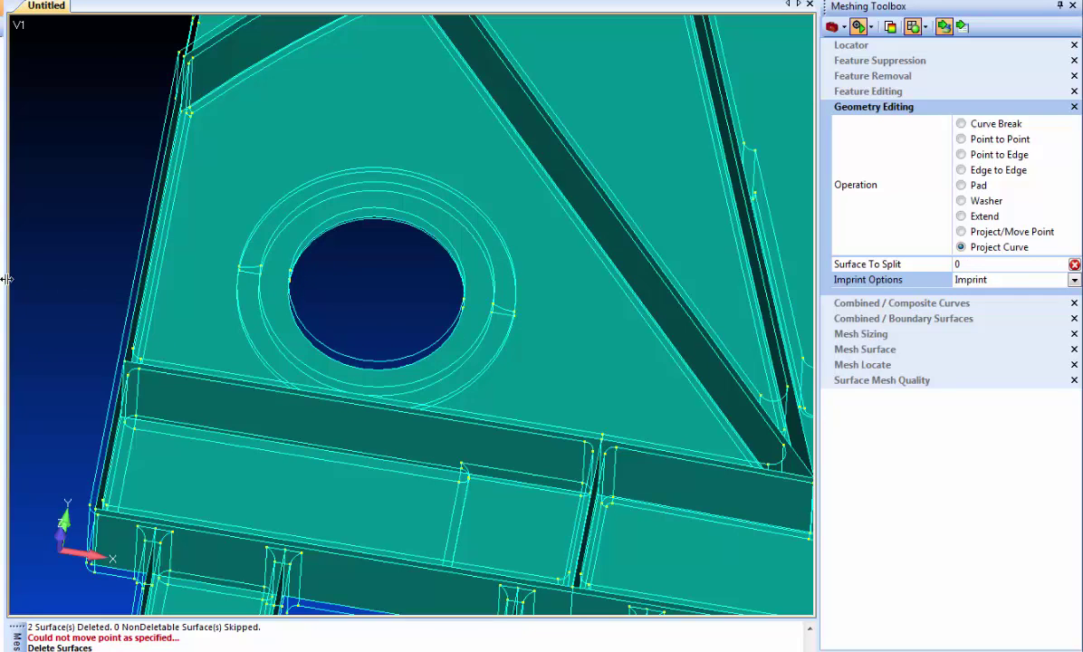
# - Split the plate surface with Point to Point lines joining the inner ring's points to the hole edge on both sides
pyautogui.moveTo(65, 261); pyautogui.dragTo(52, 237, button='middle')
pyautogui.scroll(3, 253, 246)
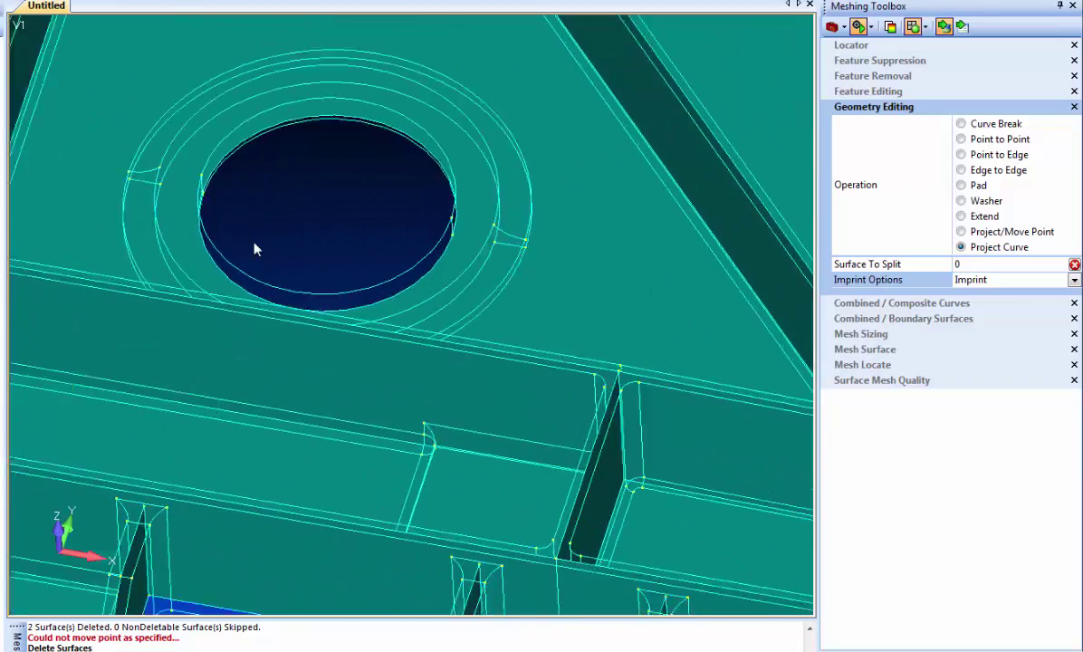
pyautogui.moveTo(252, 240); pyautogui.dragTo(636, 235, button='middle')
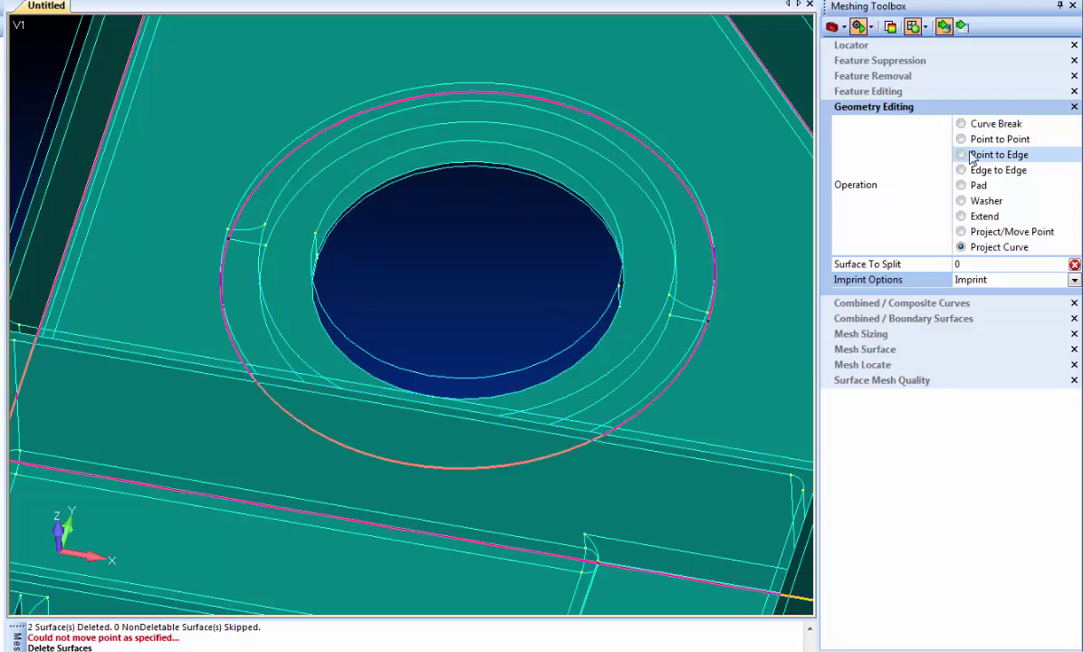
pyautogui.click(976, 139)
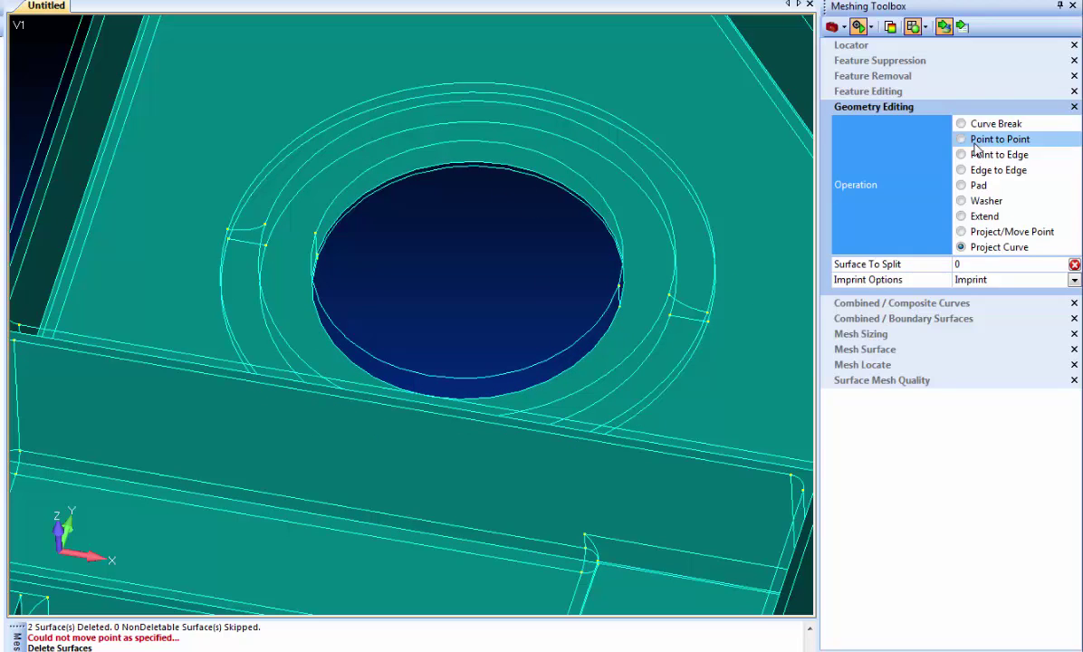
pyautogui.click(672, 317)
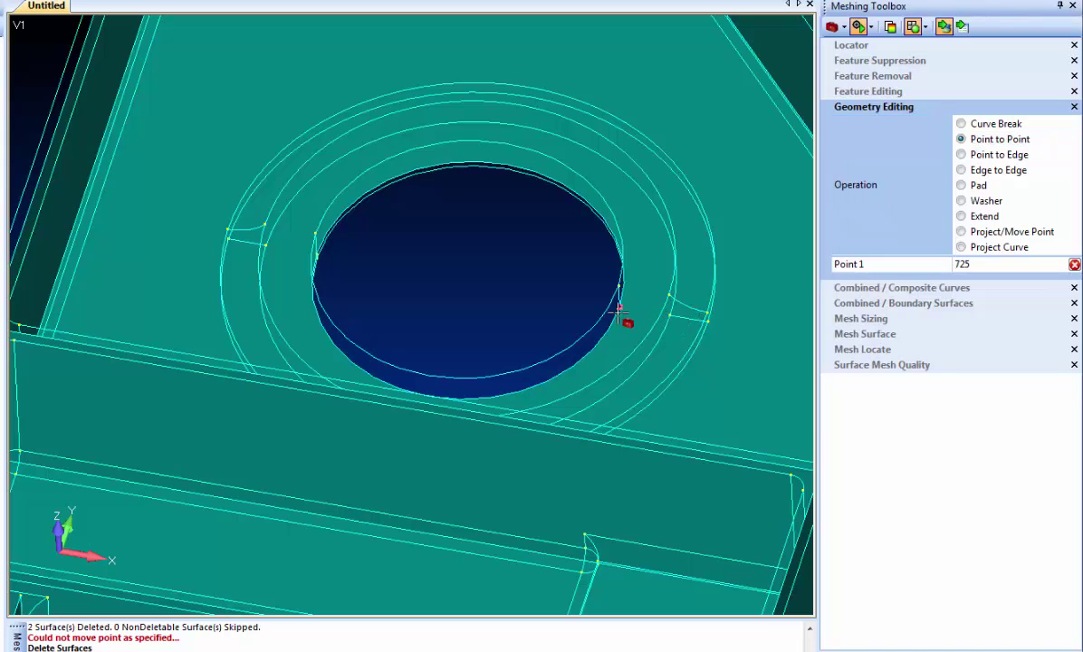
pyautogui.click(619, 310)
pyautogui.click(269, 245)
# - Split the floor surface beside the hole bay at its step edge using Project Curve with Imprint, Extend, Clean
pyautogui.scroll(-2, 257, 357)
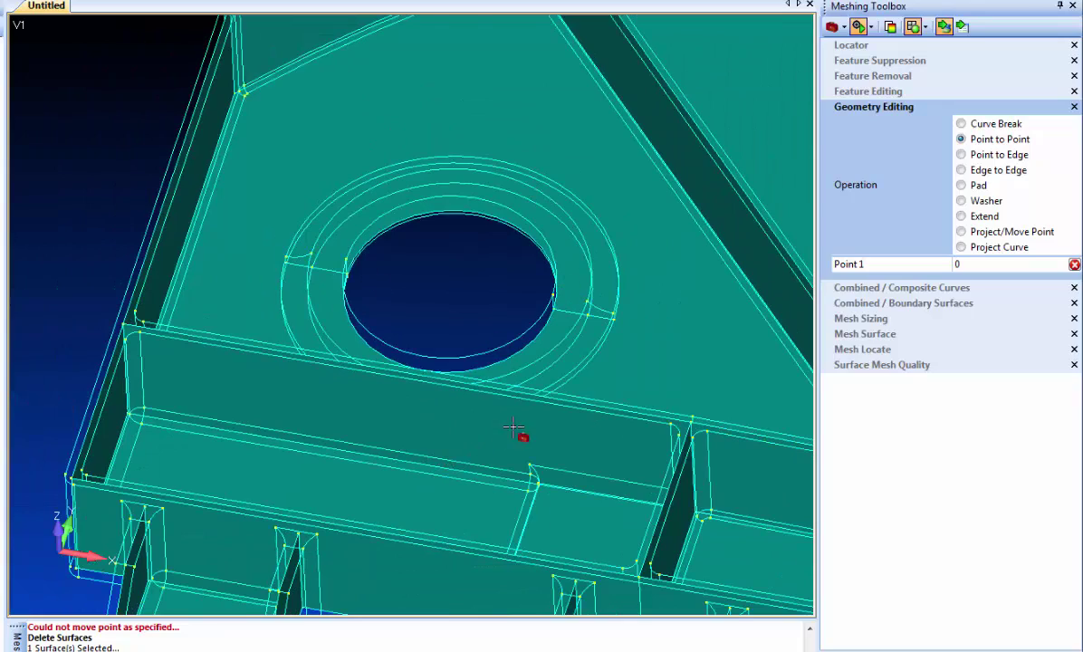
pyautogui.scroll(-3, 513, 428)
pyautogui.click(987, 248)
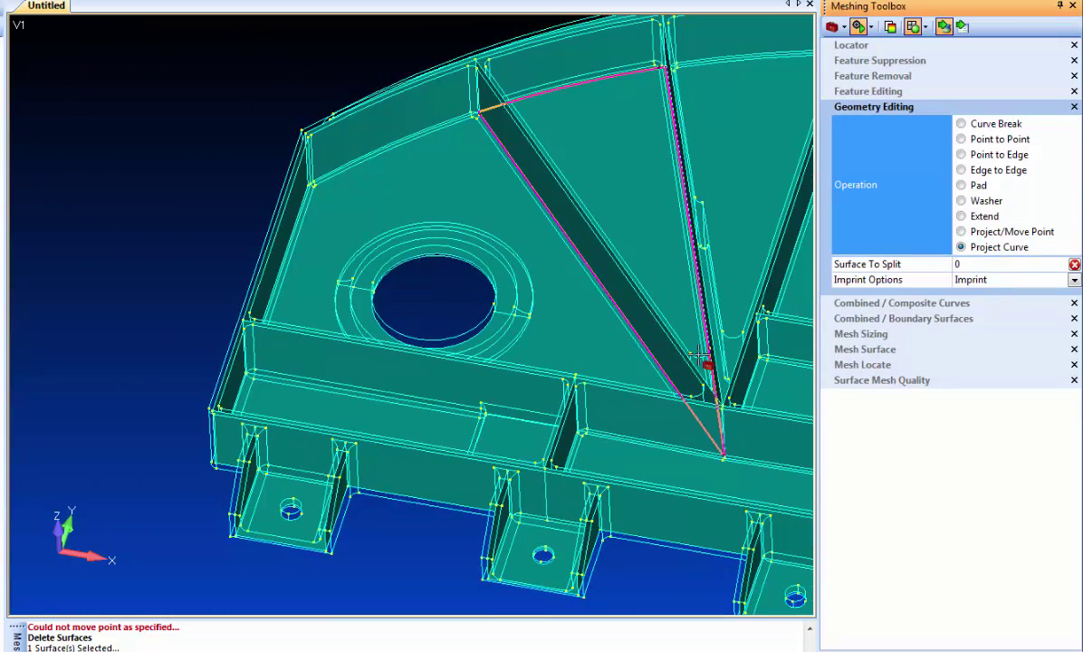
pyautogui.moveTo(478, 283); pyautogui.dragTo(478, 401, button='middle')
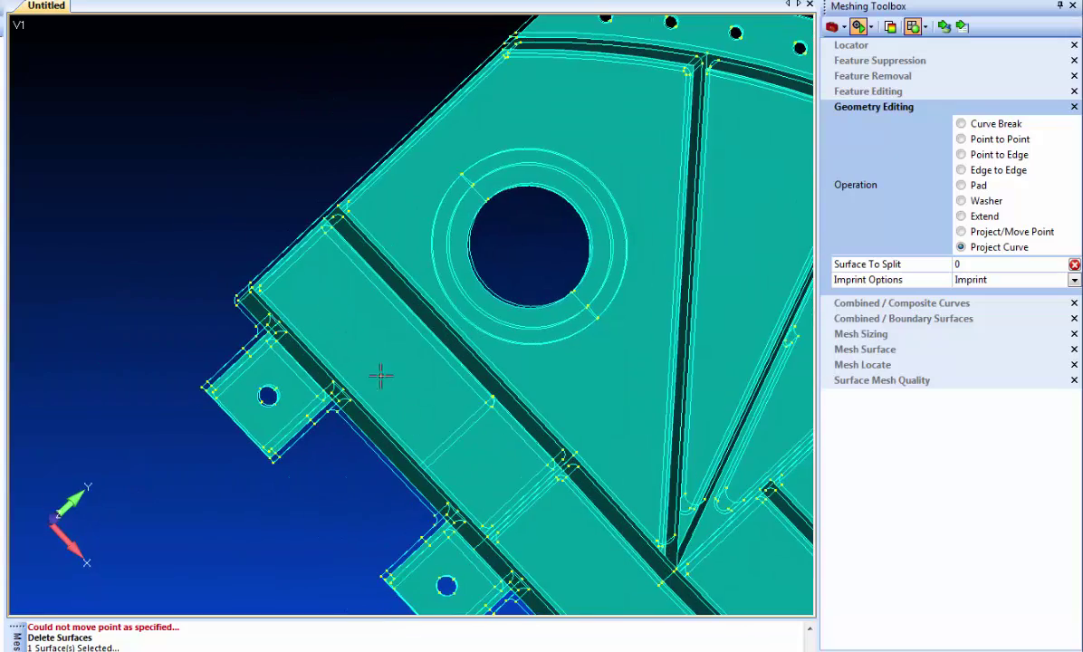
pyautogui.moveTo(380, 376); pyautogui.dragTo(449, 387, button='middle')
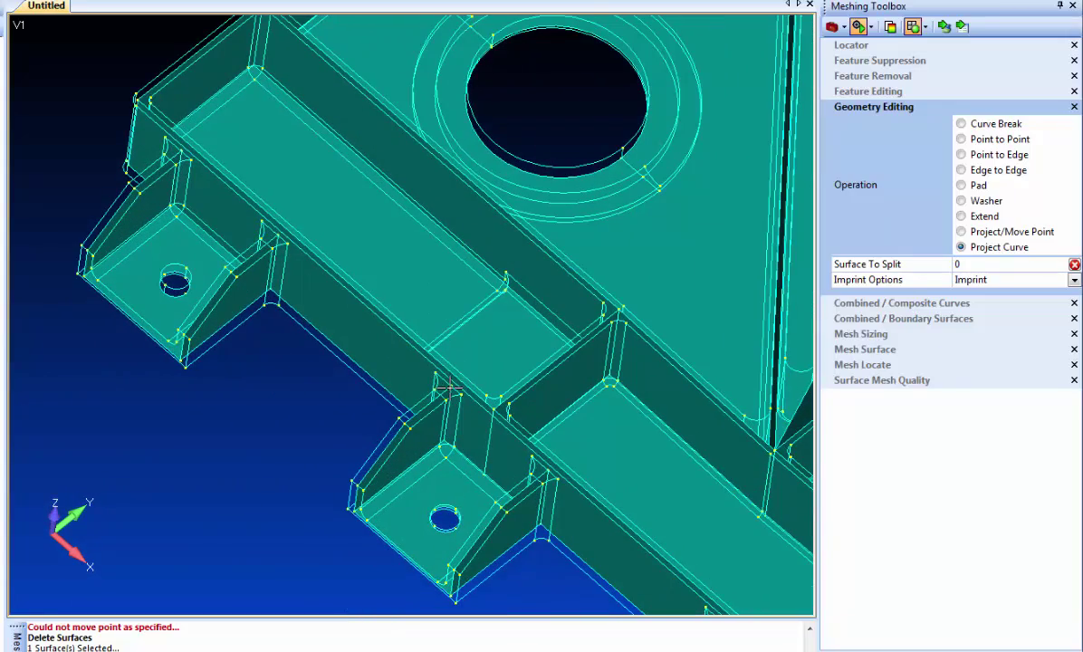
pyautogui.moveTo(466, 340); pyautogui.dragTo(411, 289, button='middle')
pyautogui.scroll(2, 410, 288)
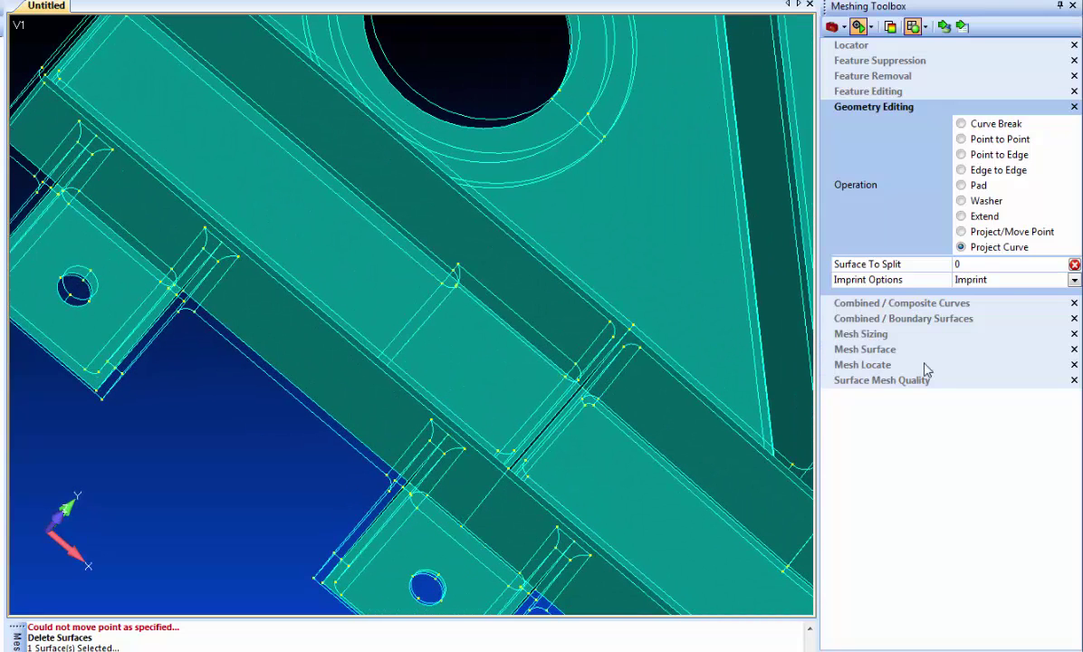
pyautogui.click(1074, 280)
pyautogui.click(937, 312)
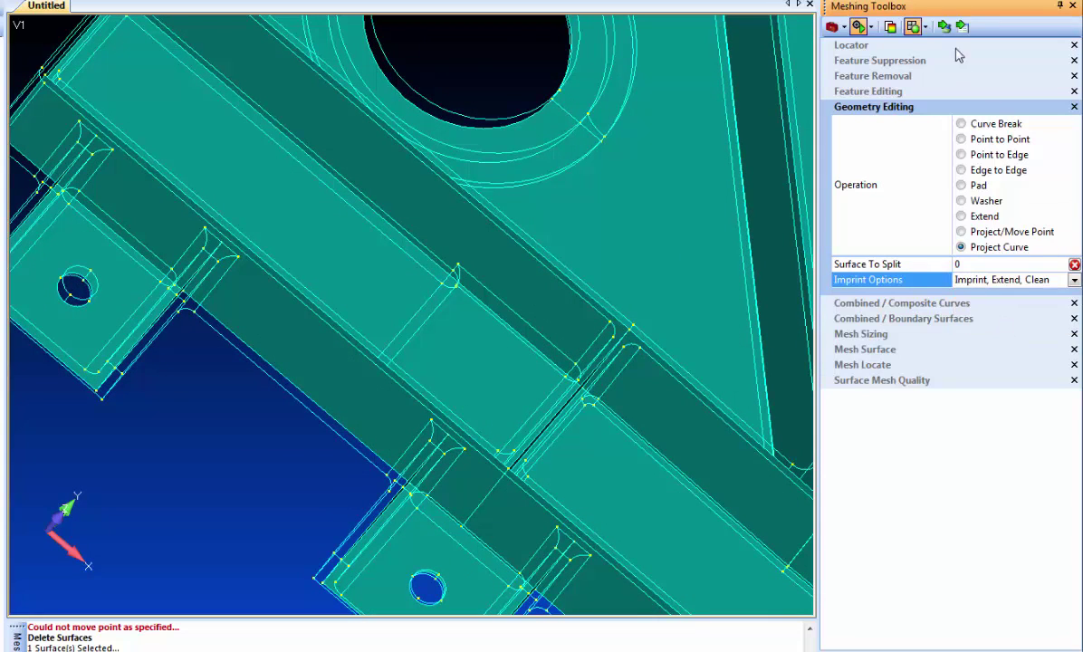
pyautogui.click(341, 273)
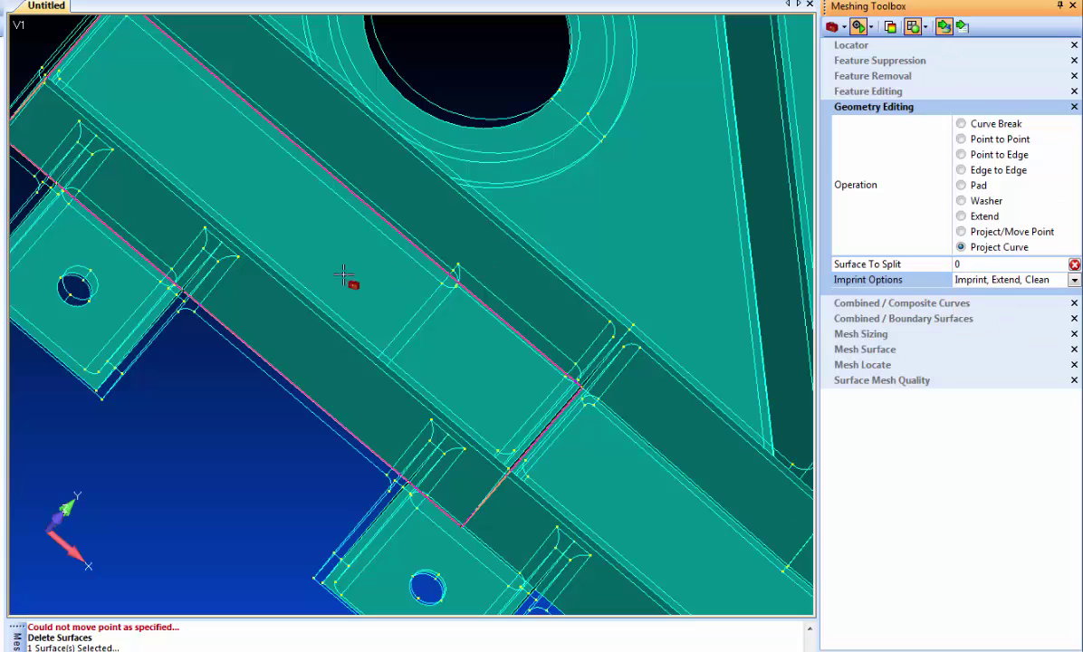
pyautogui.click(416, 311)
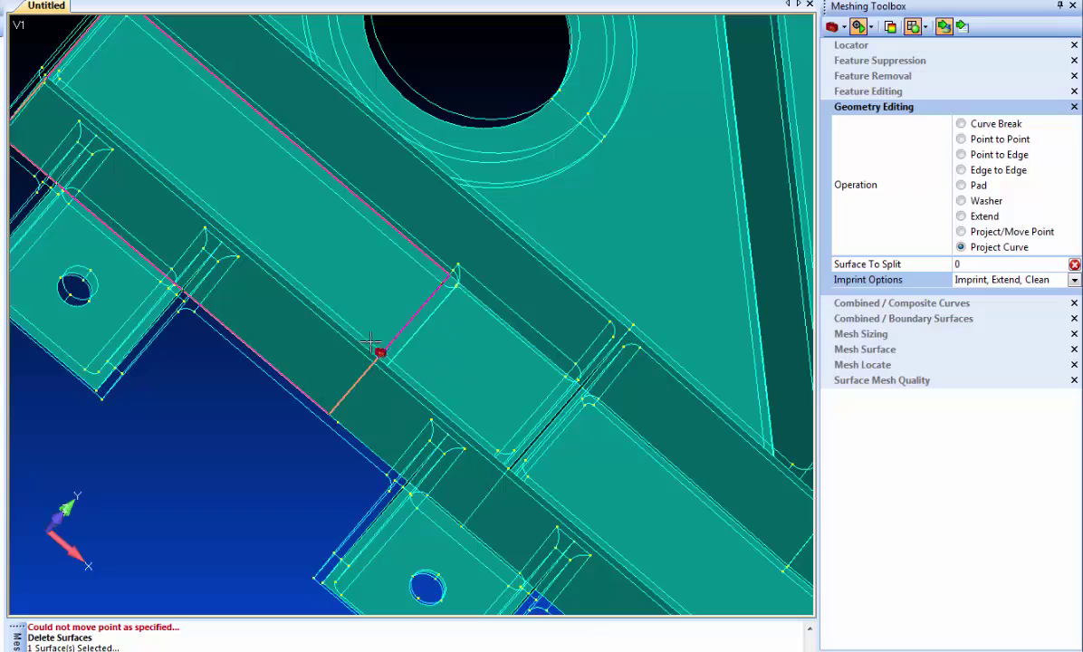
# - Split the radial rib's surface at its step edge using Project Curve with Imprint, Extend, Clean
pyautogui.scroll(-3, 468, 368)
pyautogui.moveTo(563, 436); pyautogui.dragTo(455, 342, button='middle')
pyautogui.keyDown('shift'); pyautogui.moveTo(464, 270); pyautogui.dragTo(449, 496, button='middle'); pyautogui.keyUp('shift')
pyautogui.keyDown('ctrl'); pyautogui.moveTo(507, 470); pyautogui.dragTo(315, 449, button='middle'); pyautogui.keyUp('ctrl')
pyautogui.scroll(-3, 571, 375)
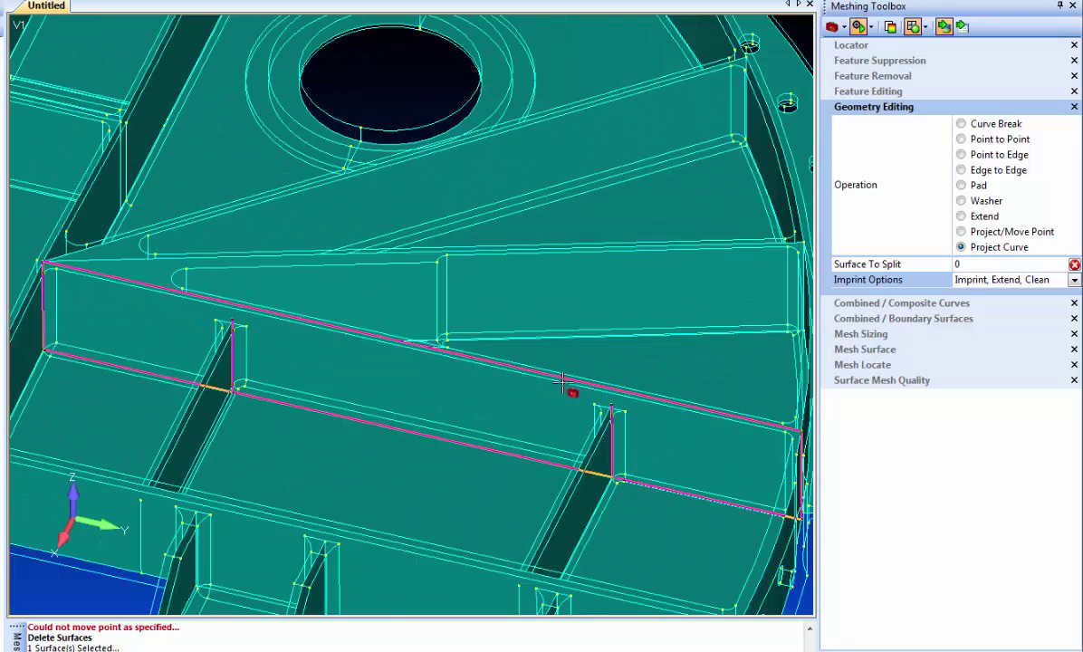
pyautogui.click(484, 302)
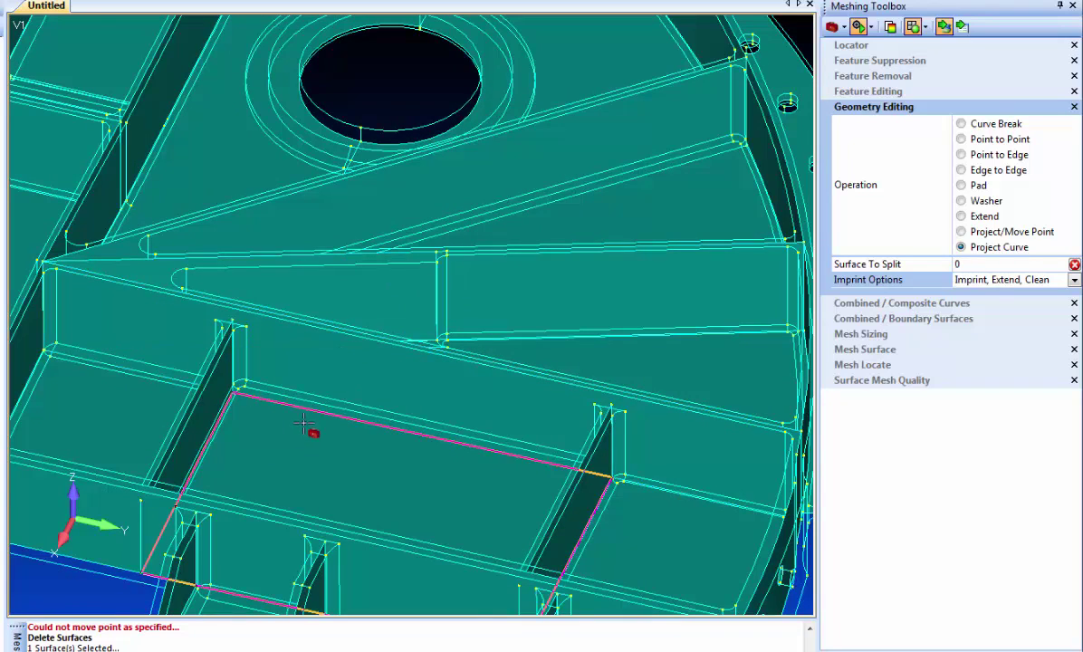
# - Hide the original GeomDemo1 solid so that only the midsurface geometry is displayed
pyautogui.scroll(-5, 285, 406)
pyautogui.moveTo(254, 369); pyautogui.dragTo(369, 426, button='middle')
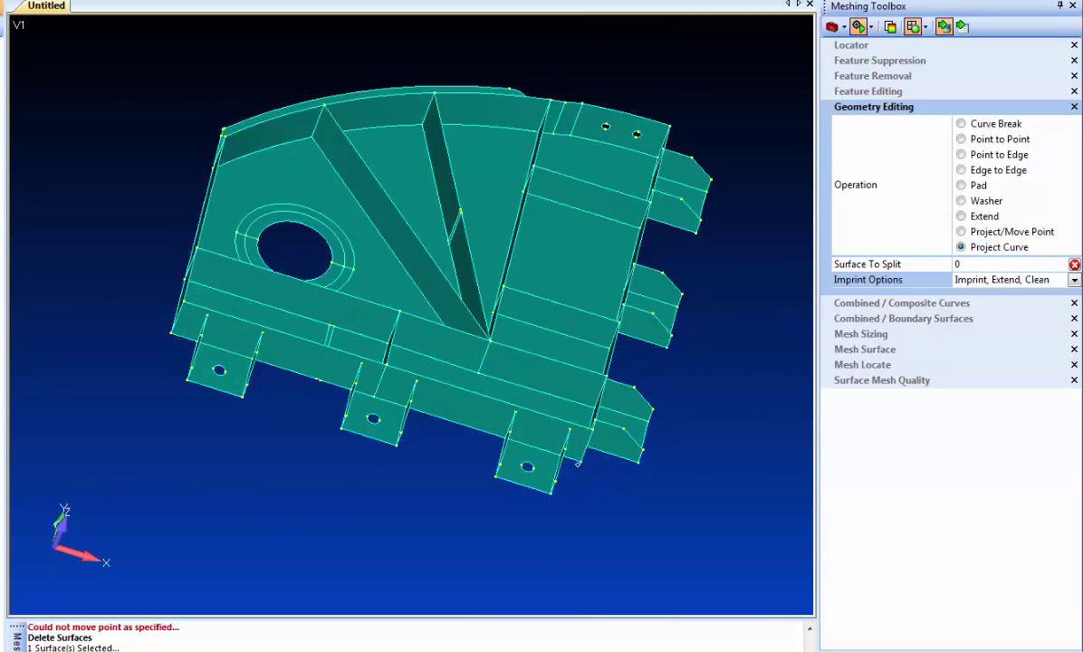
pyautogui.moveTo(68, 222)
pyautogui.mouseDown(button='middle')
pyautogui.moveTo(99, 224)
pyautogui.moveTo(72, 319)
pyautogui.moveTo(44, 295)
pyautogui.moveTo(58, 255)
pyautogui.moveTo(138, 213)
pyautogui.moveTo(203, 224)
pyautogui.moveTo(123, 256)
pyautogui.moveTo(89, 228)
pyautogui.moveTo(90, 198)
pyautogui.moveTo(97, 303)
pyautogui.moveTo(101, 209)
pyautogui.moveTo(100, 249)
pyautogui.moveTo(82, 214)
pyautogui.mouseUp(button='middle')
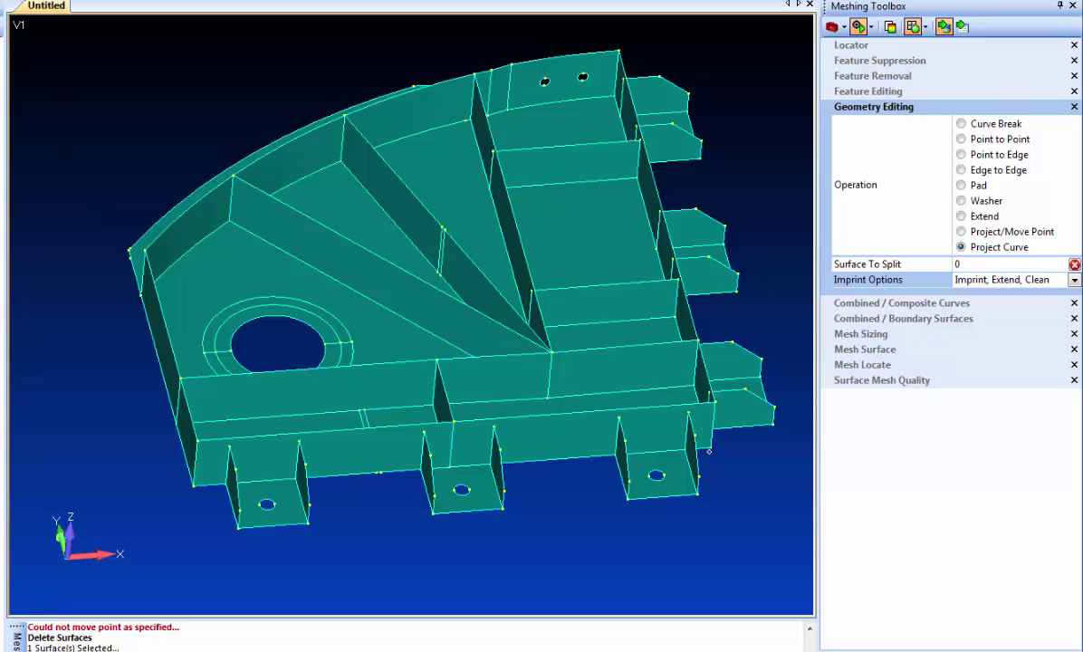
# - Apply automatic mesh sizing to the midsurface body with a new element size
pyautogui.press('Delete')
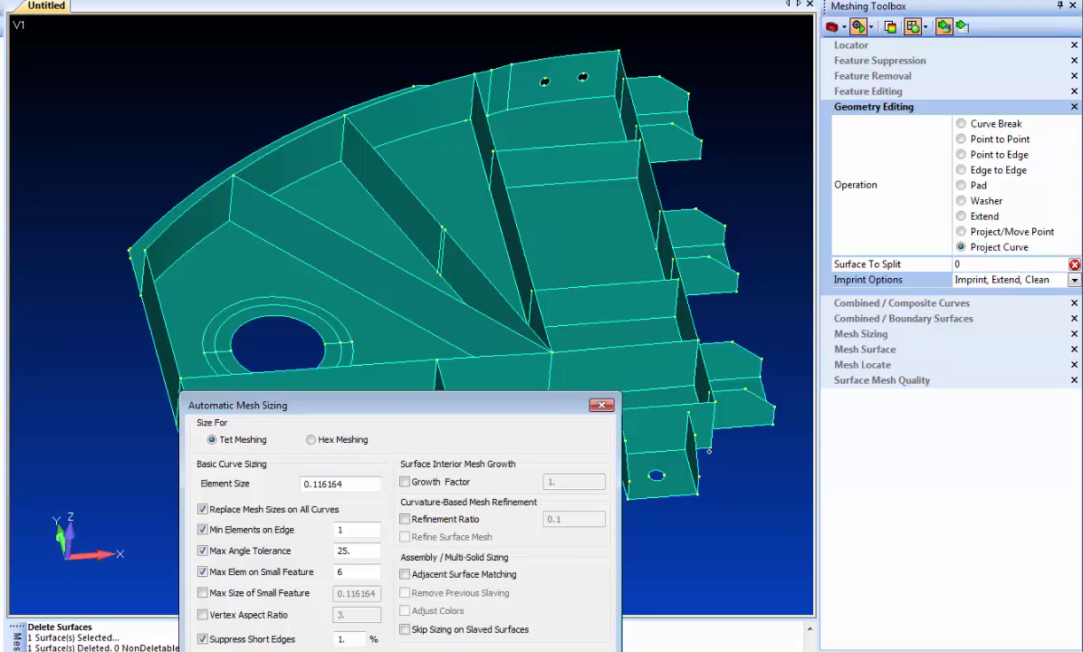
pyautogui.moveTo(354, 486); pyautogui.dragTo(234, 474)
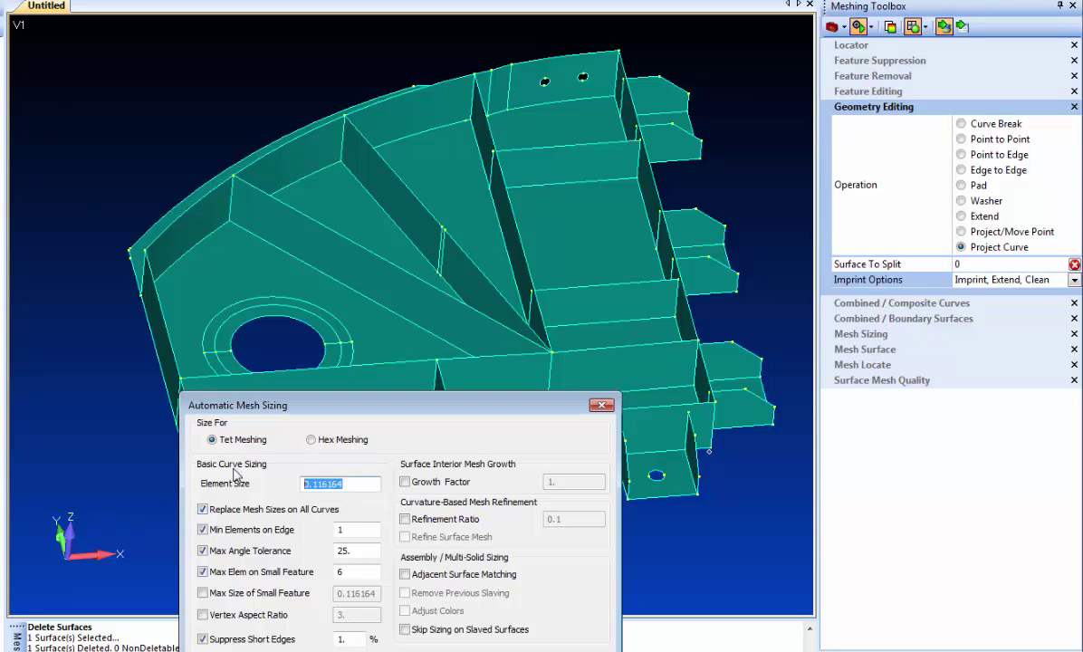
pyautogui.press('Return')
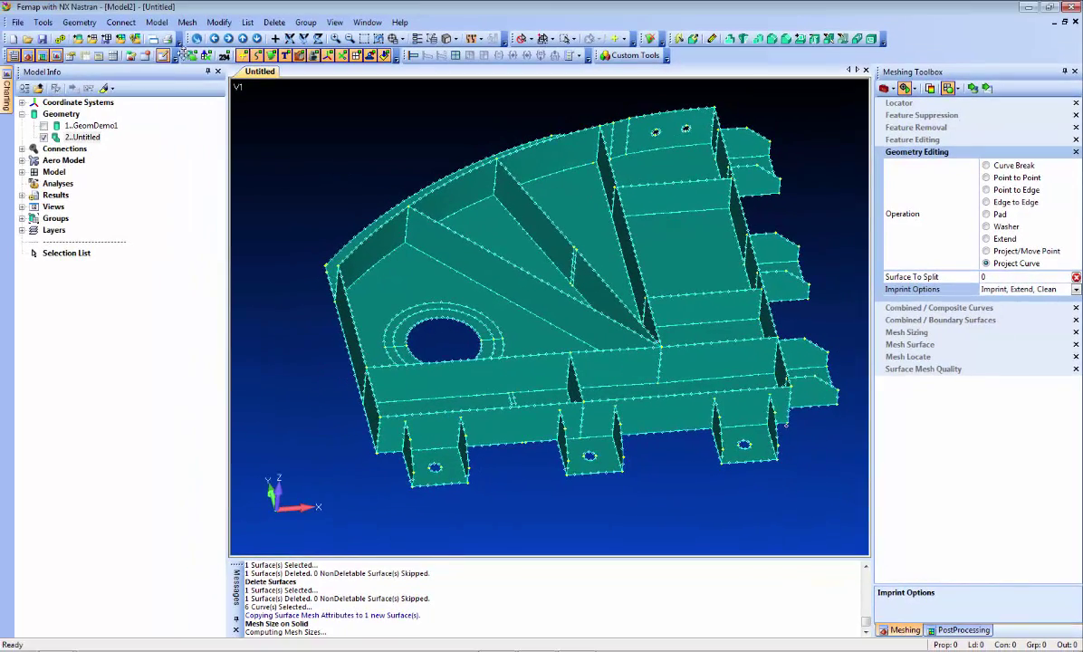
# - Start a geometry surface mesh with all of the midsurface model's surfaces selected
pyautogui.click(187, 24)
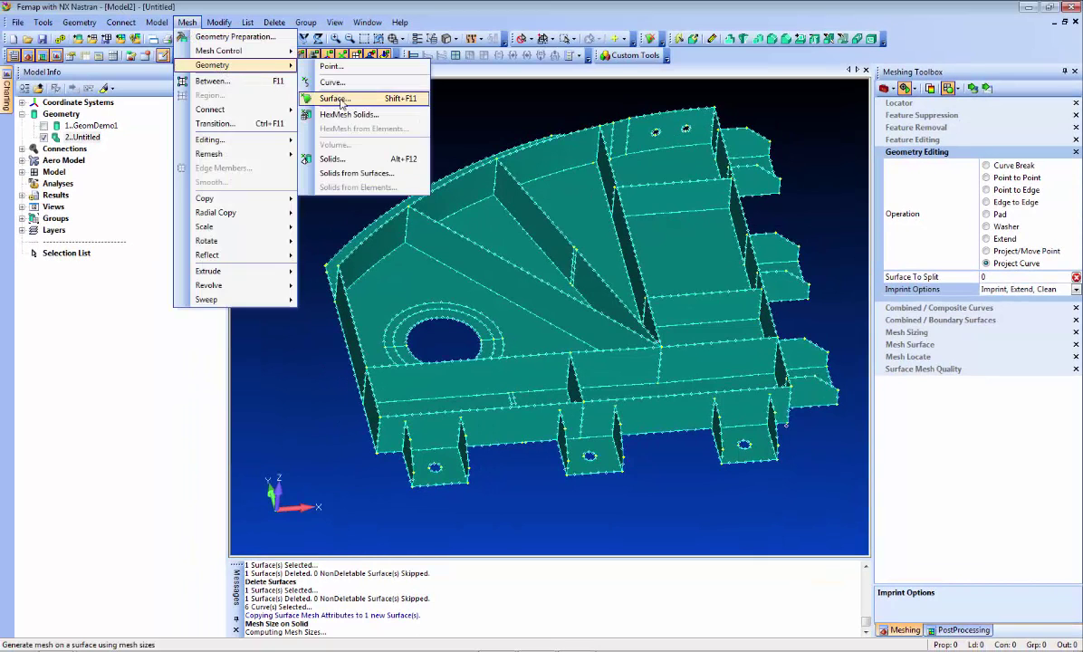
pyautogui.click(342, 106)
pyautogui.click(649, 634)
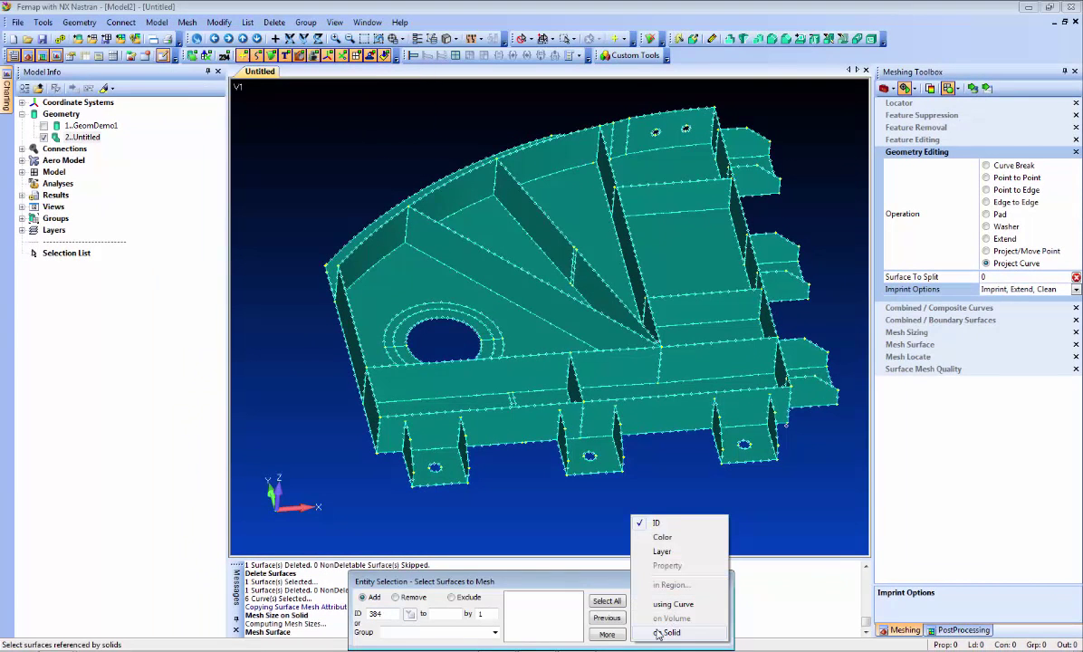
pyautogui.click(621, 598)
pyautogui.press('Return')
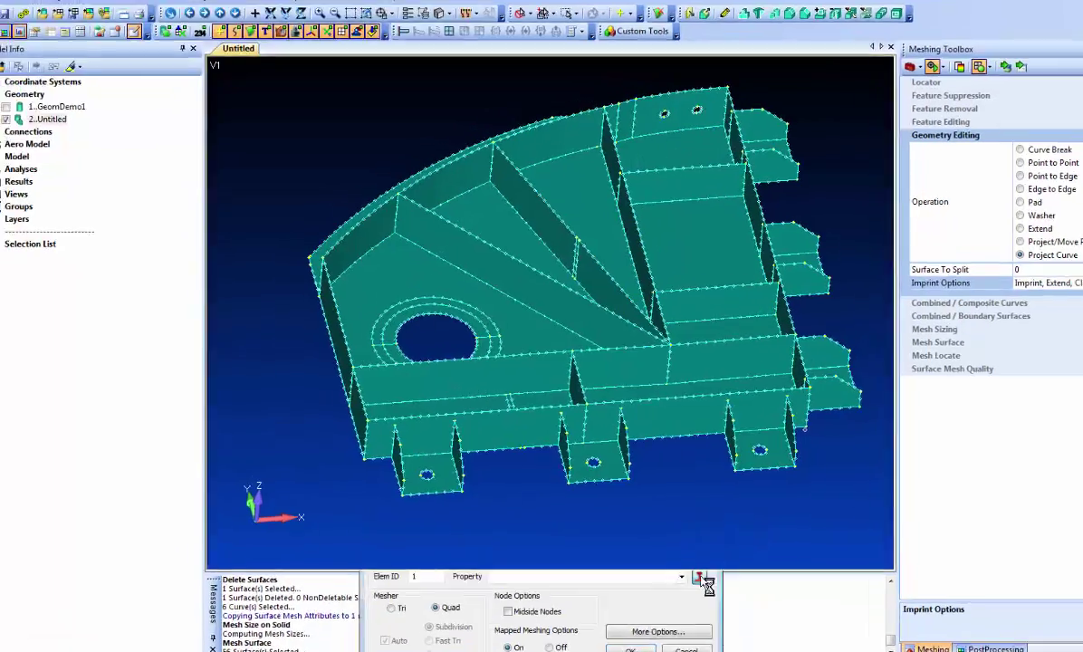
# - Define a new plate property for the mesh with a thickness of 0.1
pyautogui.click(687, 563)
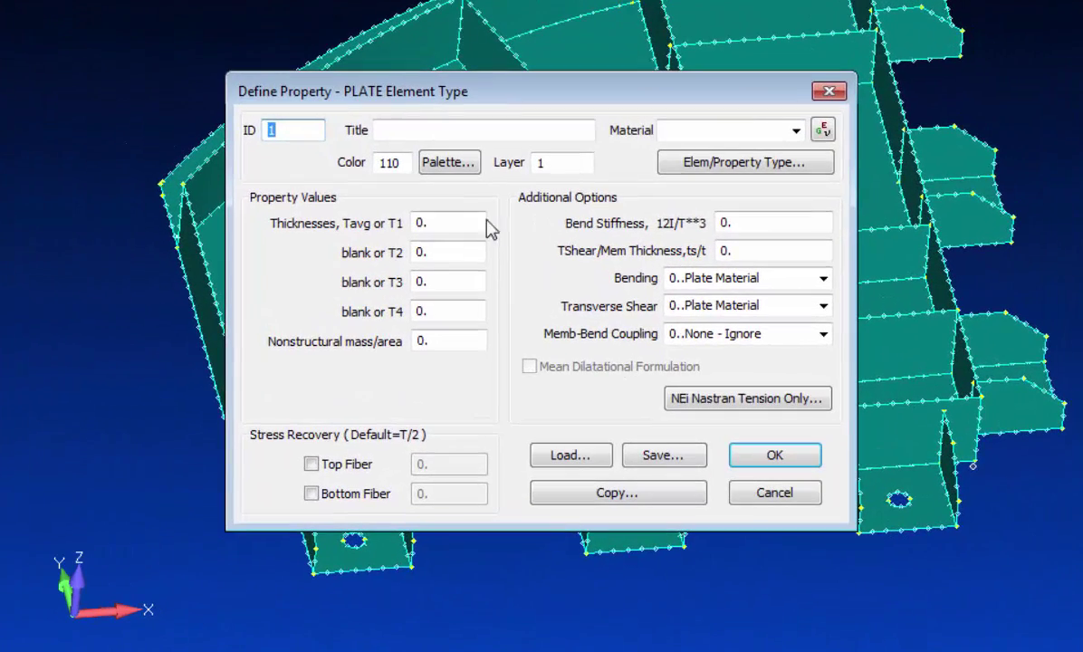
pyautogui.click(508, 284)
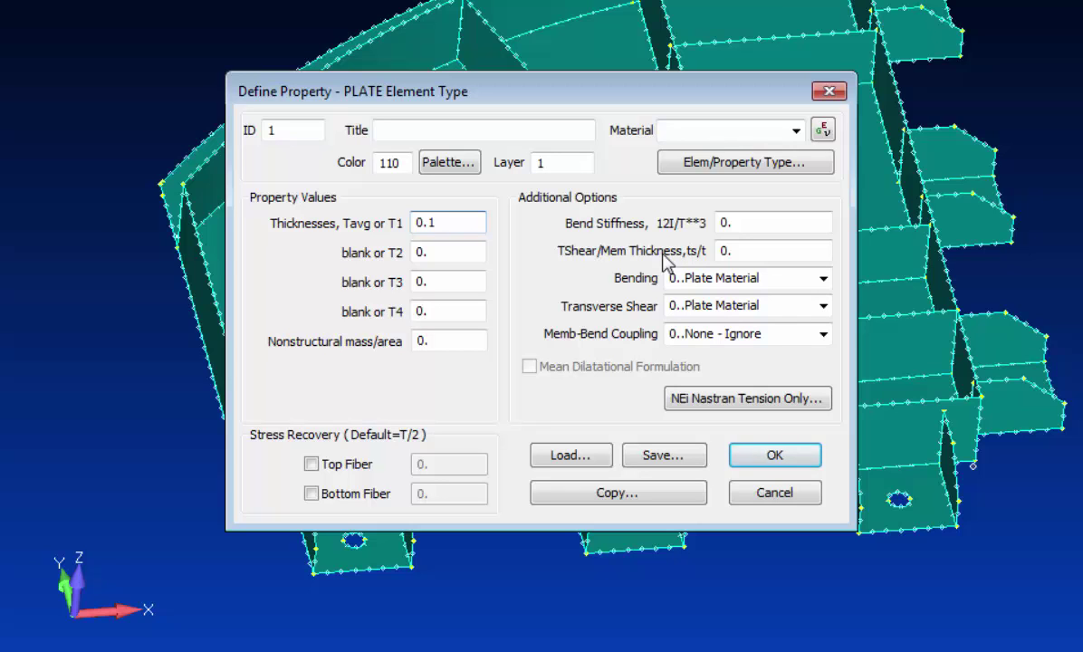
pyautogui.click(751, 455)
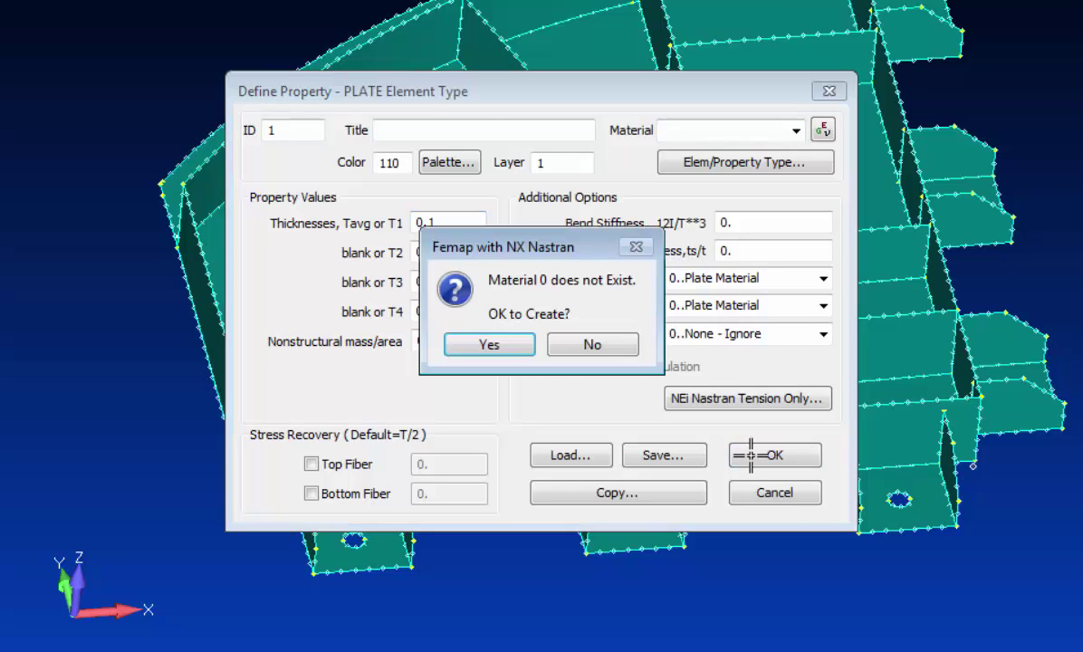
# - Create the missing plate material by loading 7050-T651 Al Plate .25-.5 from the material library
pyautogui.press('Return')
pyautogui.hotkey('alt', 'd')
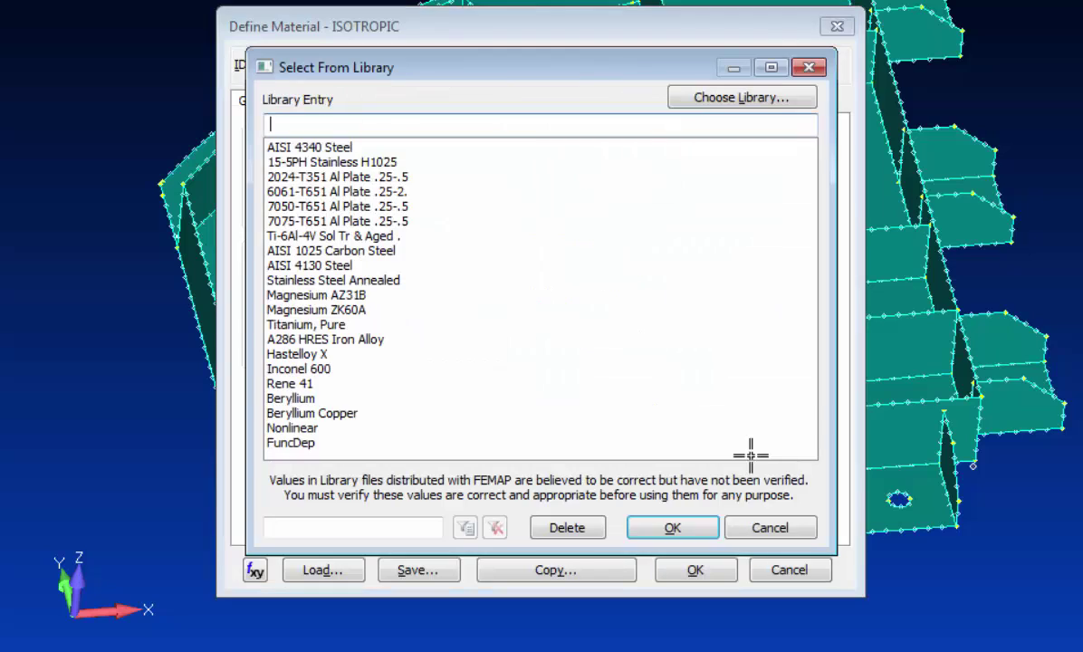
pyautogui.press('Down')
pyautogui.press('Down')
pyautogui.press('Down')
pyautogui.press('Down')
pyautogui.press('Down')
pyautogui.press('Return')
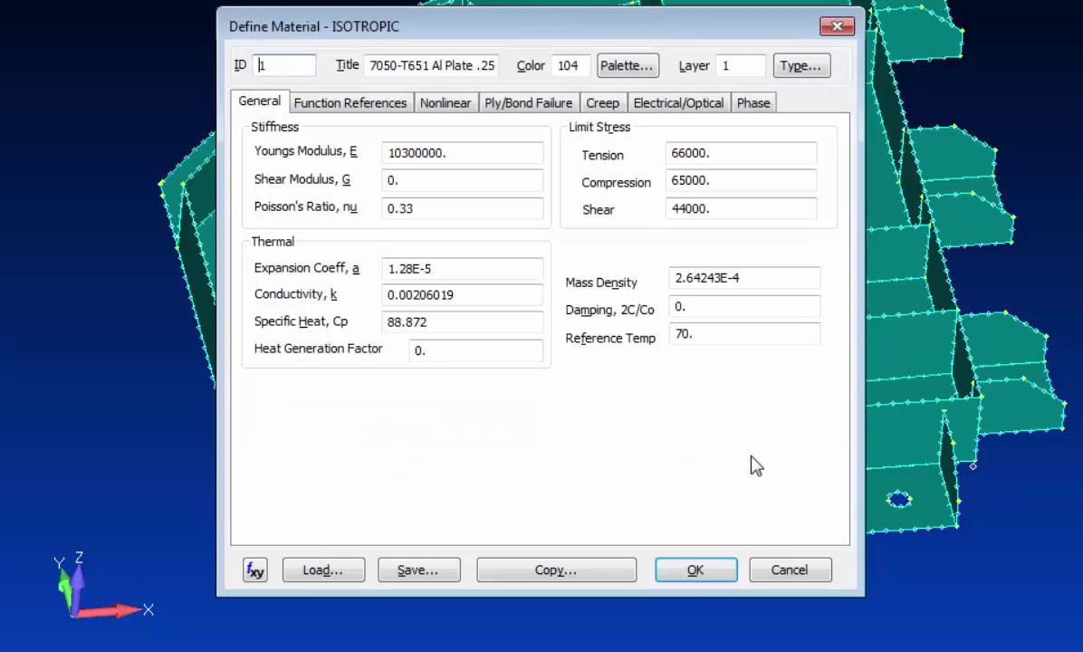
pyautogui.press('Return')
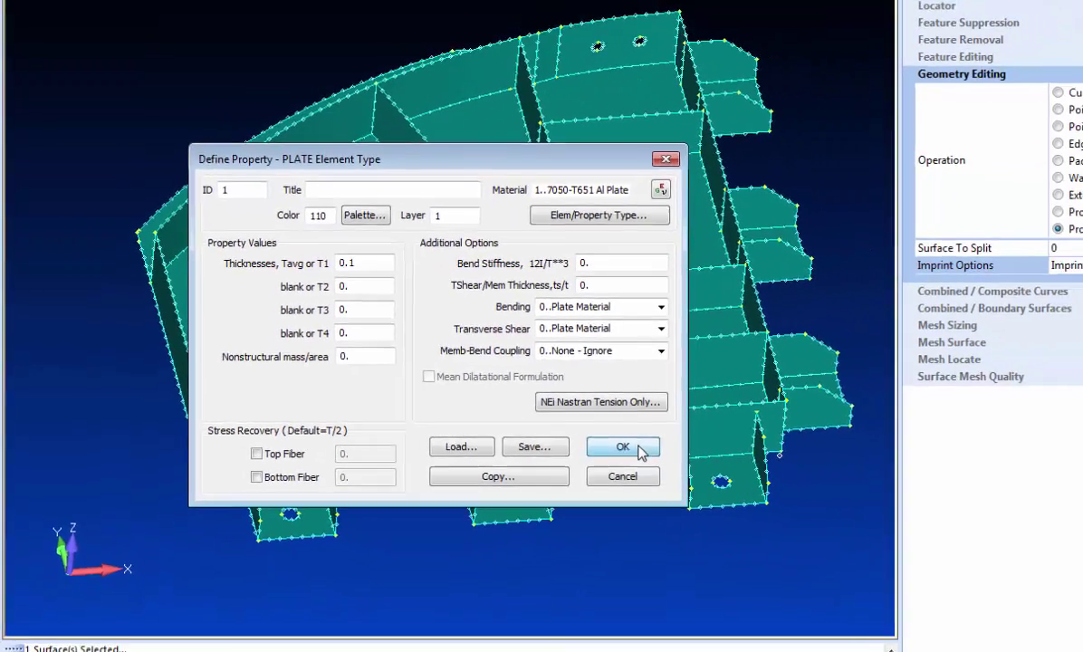
# - Accept the plate property and mesh all the selected midsurface surfaces with 1..PLATE Property
pyautogui.click(775, 453)
pyautogui.click(495, 647)
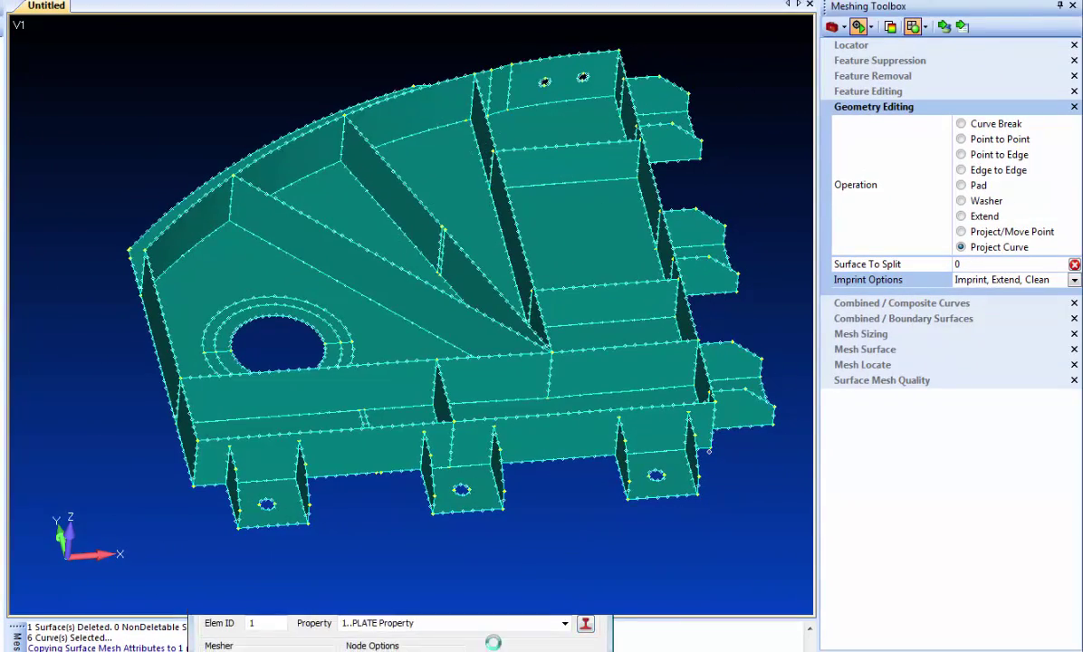
pyautogui.moveTo(297, 449); pyautogui.dragTo(314, 212, button='middle')
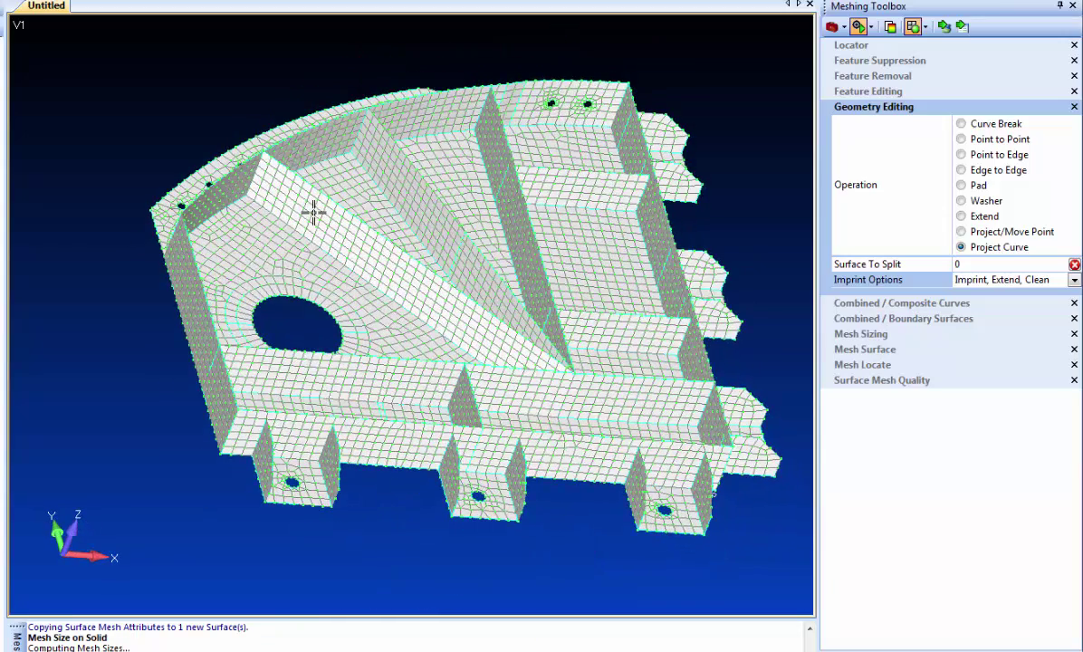
# - With automatic remeshing and Add Surface Mesh Point on, remove the hole loops from the three tabs along the bracket's front edge
pyautogui.click(873, 62)
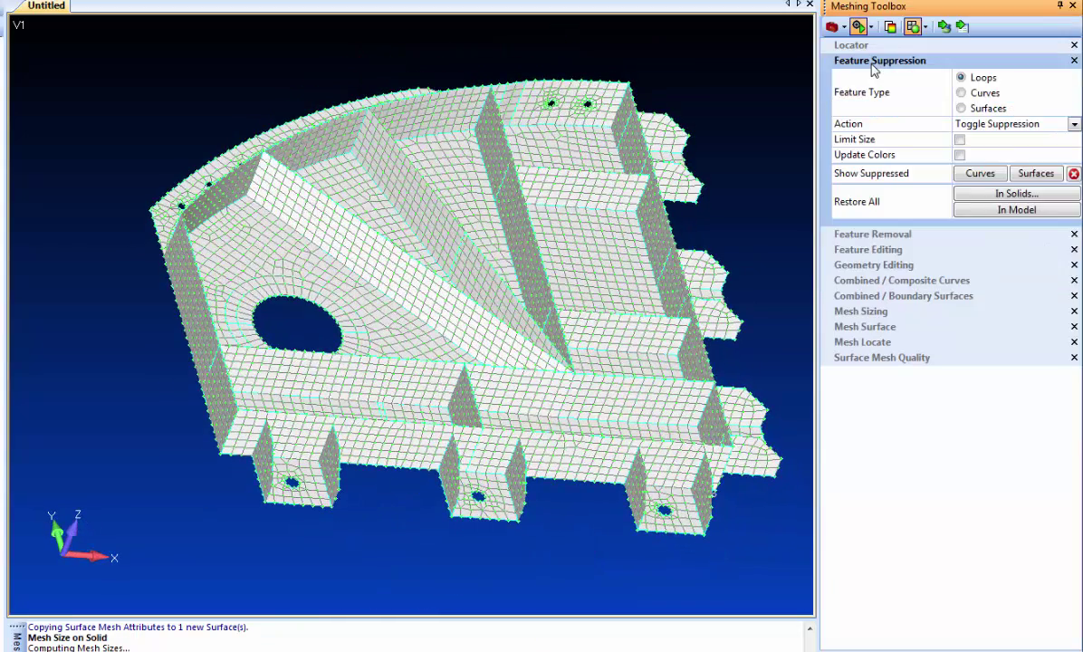
pyautogui.click(854, 234)
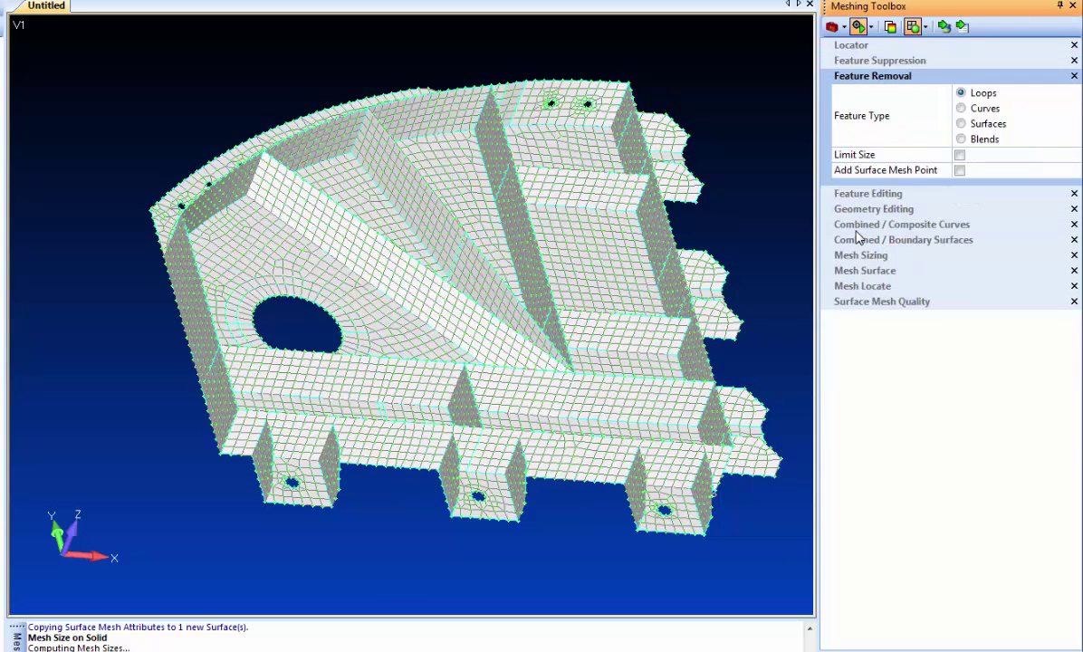
pyautogui.click(960, 171)
pyautogui.click(945, 26)
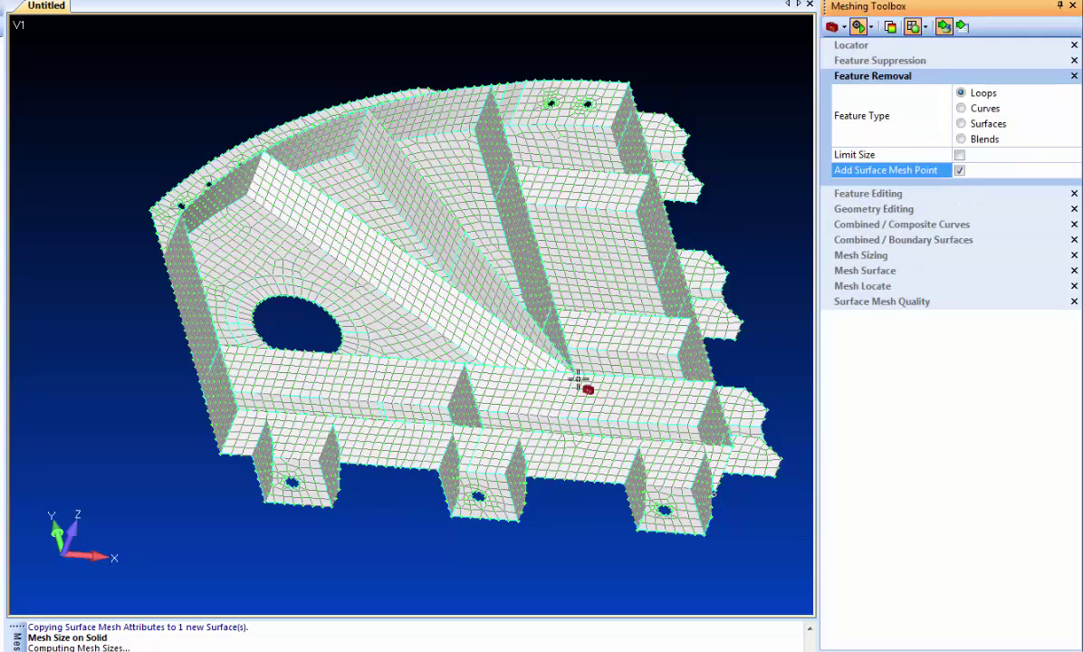
pyautogui.click(291, 481)
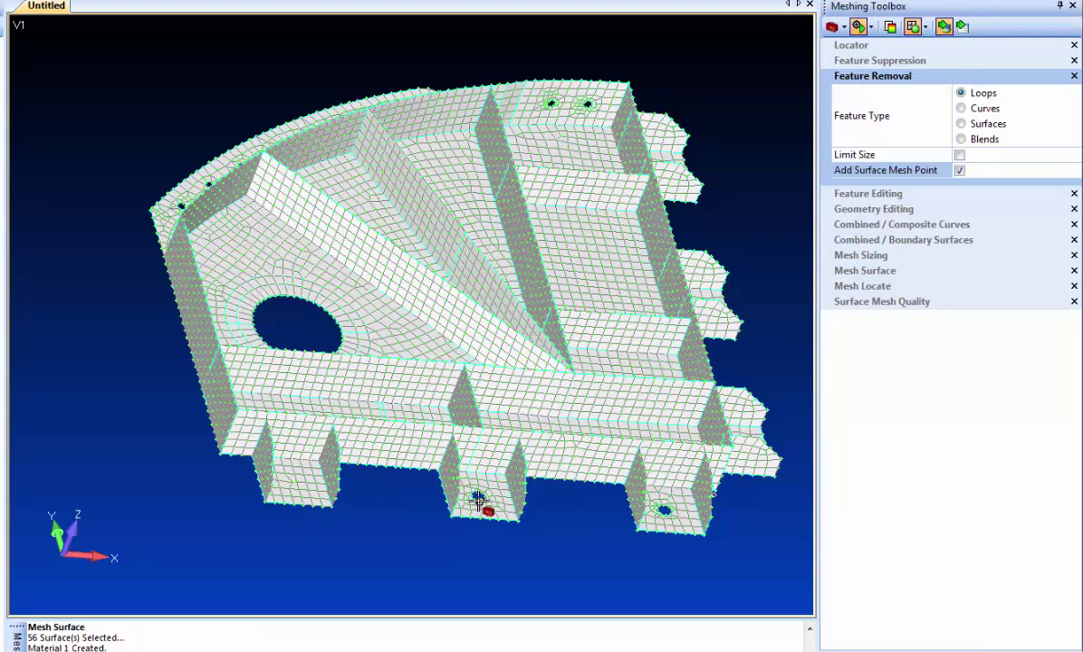
pyautogui.click(478, 496)
pyautogui.click(664, 513)
# - Remove the hole loops from the tabs along the bracket's adjacent straight side, keeping a mesh point at each
pyautogui.moveTo(659, 521); pyautogui.dragTo(577, 519, button='middle')
pyautogui.keyDown('ctrl'); pyautogui.moveTo(578, 460); pyautogui.dragTo(365, 481, button='middle'); pyautogui.keyUp('ctrl')
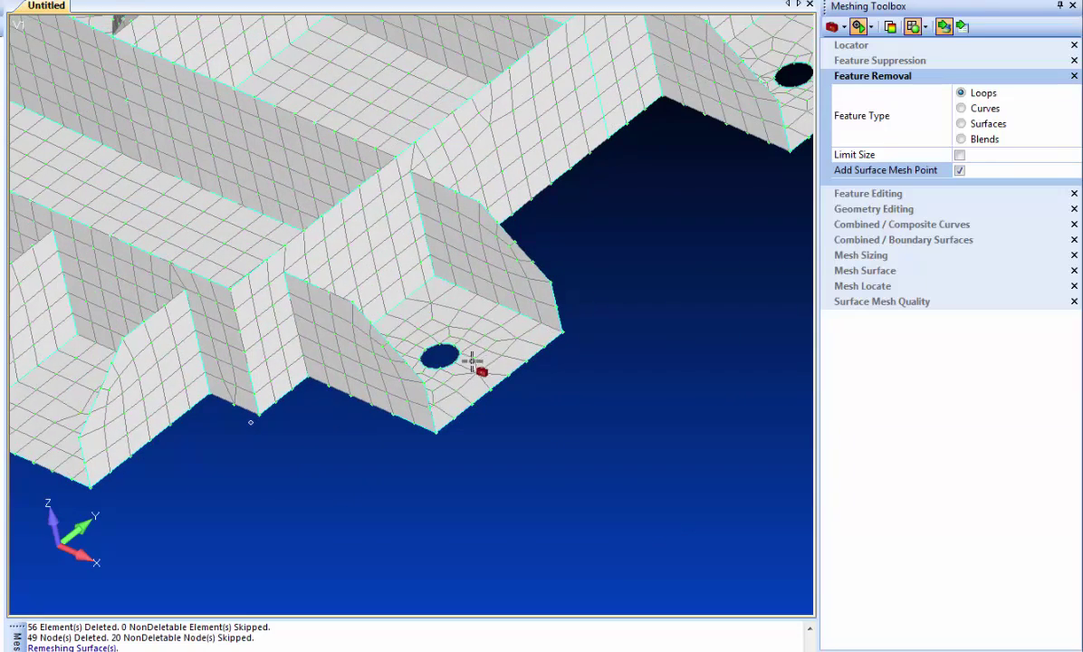
pyautogui.click(469, 359)
pyautogui.moveTo(665, 384); pyautogui.dragTo(593, 242, button='middle')
pyautogui.click(543, 237)
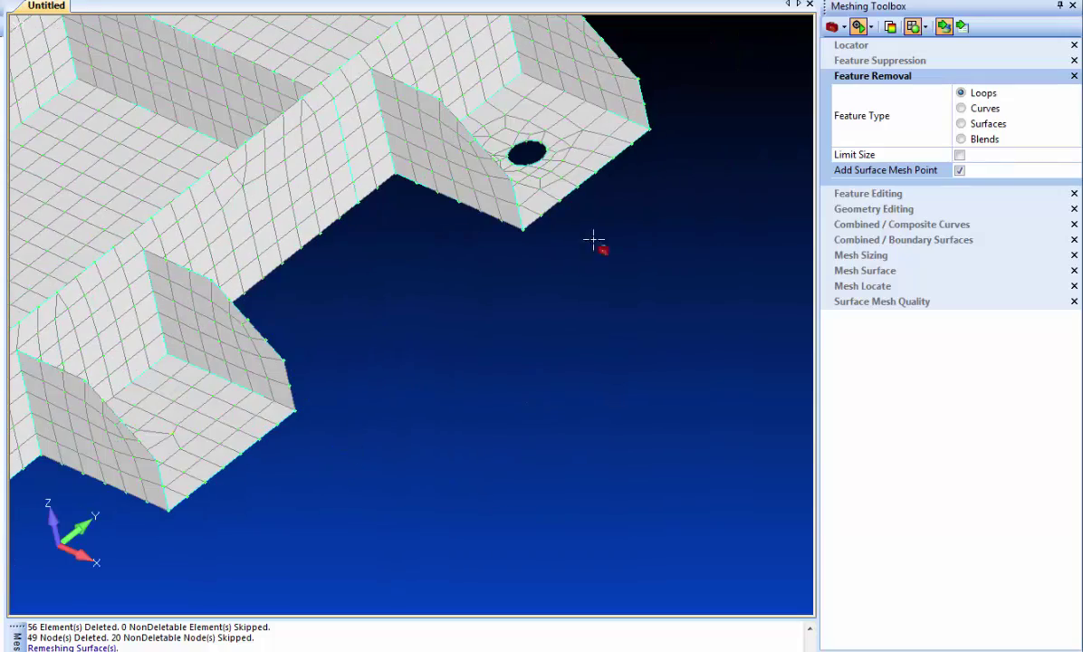
pyautogui.click(549, 159)
pyautogui.scroll(-5, 592, 275)
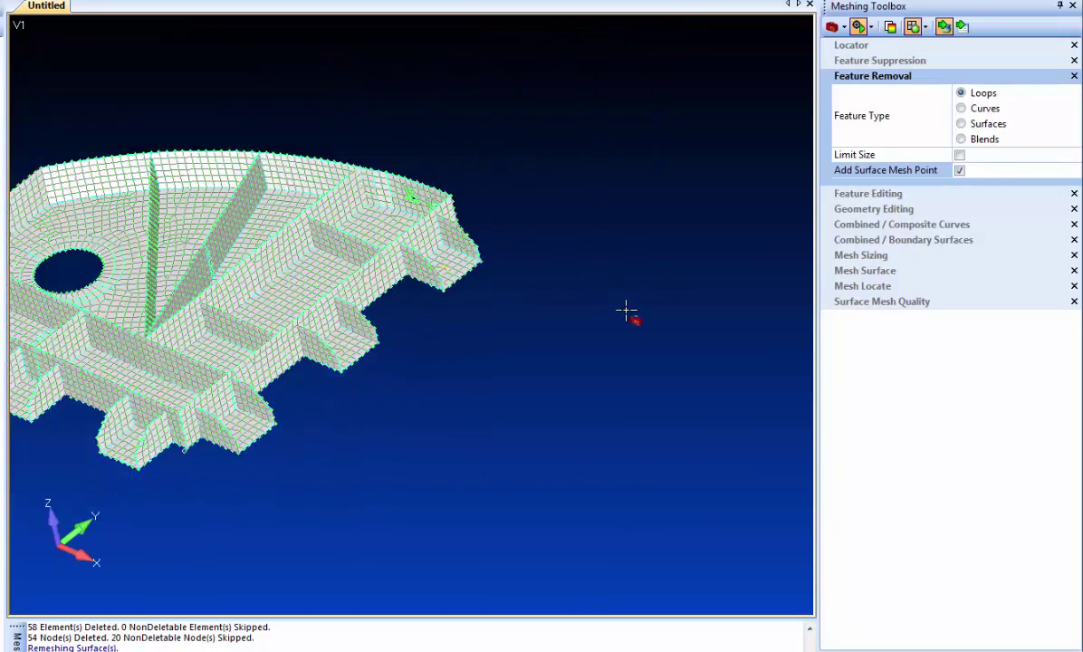
# - Remove all eight hole loops along the curved outer flange, keeping a mesh point at each
pyautogui.moveTo(626, 312); pyautogui.dragTo(491, 359, button='middle')
pyautogui.scroll(5, 491, 359)
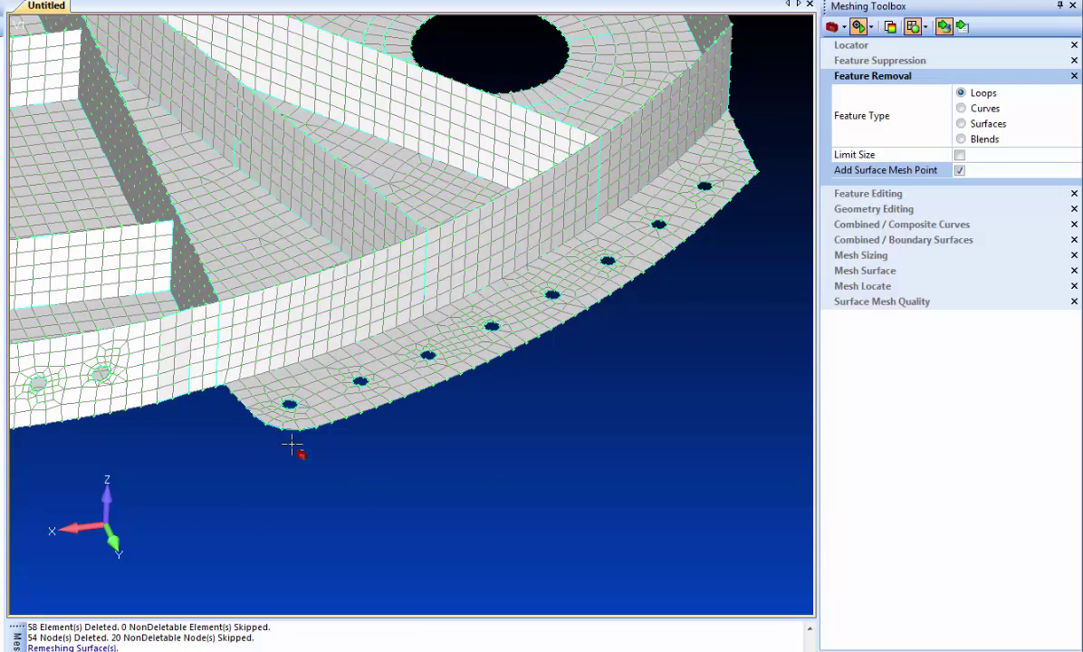
pyautogui.click(335, 406)
pyautogui.click(360, 381)
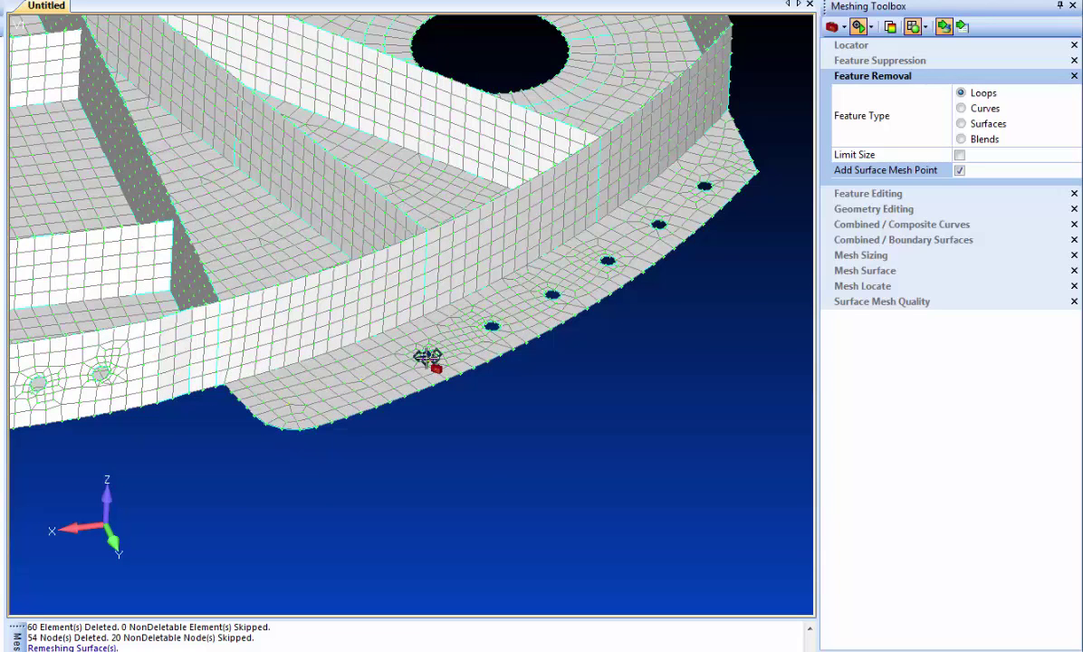
pyautogui.click(427, 354)
pyautogui.click(491, 326)
pyautogui.click(553, 296)
pyautogui.click(609, 263)
pyautogui.click(658, 227)
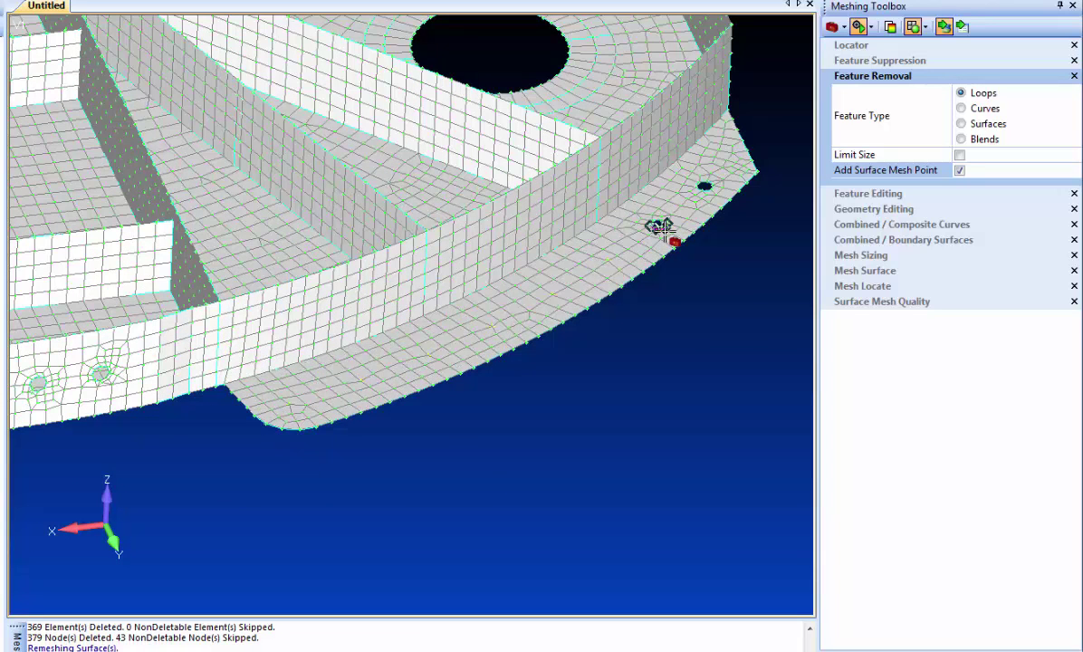
pyautogui.click(704, 187)
# - Add pads with washers, pad factor 1 and automatic alignment, around the two holes in the curved end wall
pyautogui.keyDown('ctrl'); pyautogui.moveTo(322, 503); pyautogui.dragTo(608, 454, button='middle'); pyautogui.keyUp('ctrl')
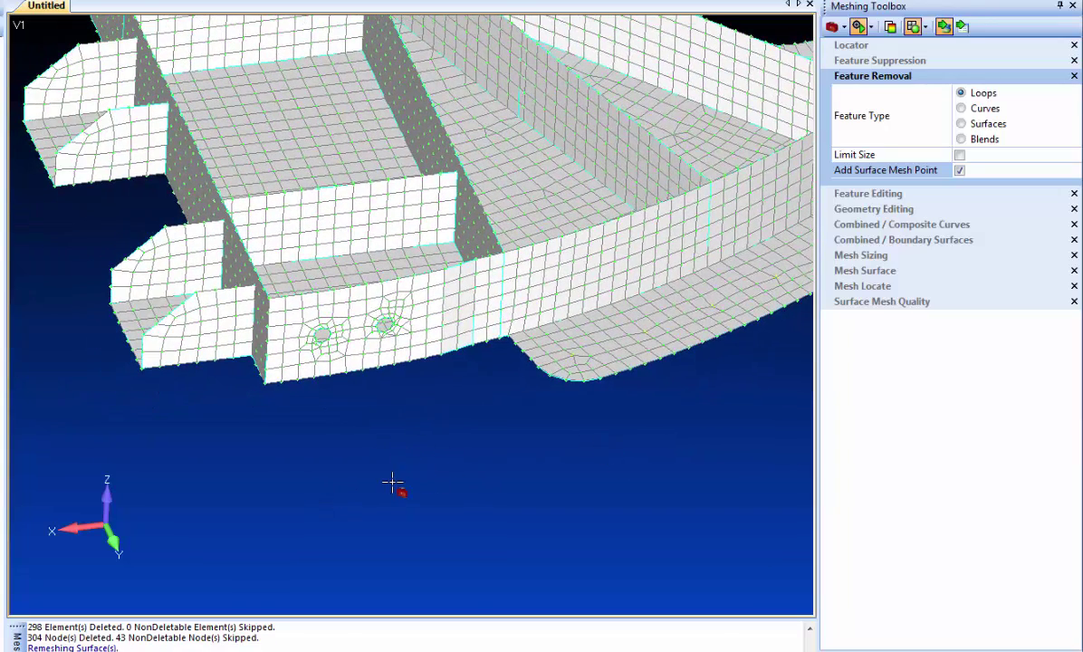
pyautogui.scroll(3, 392, 481)
pyautogui.keyDown('ctrl'); pyautogui.moveTo(329, 521); pyautogui.dragTo(419, 494, button='middle'); pyautogui.keyUp('ctrl')
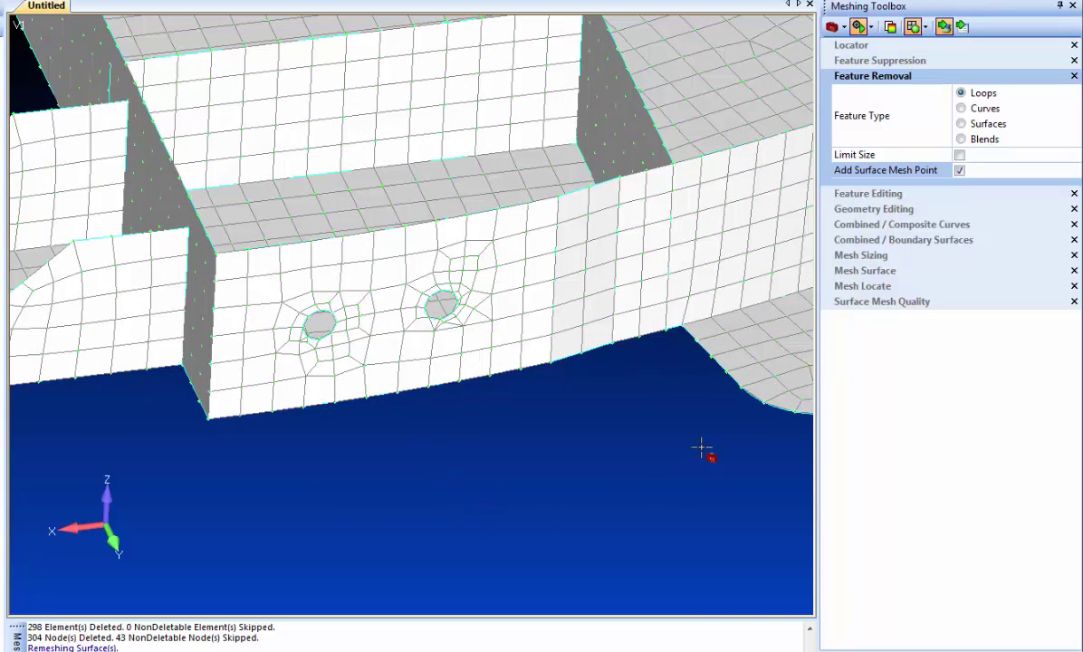
pyautogui.click(886, 210)
pyautogui.click(963, 185)
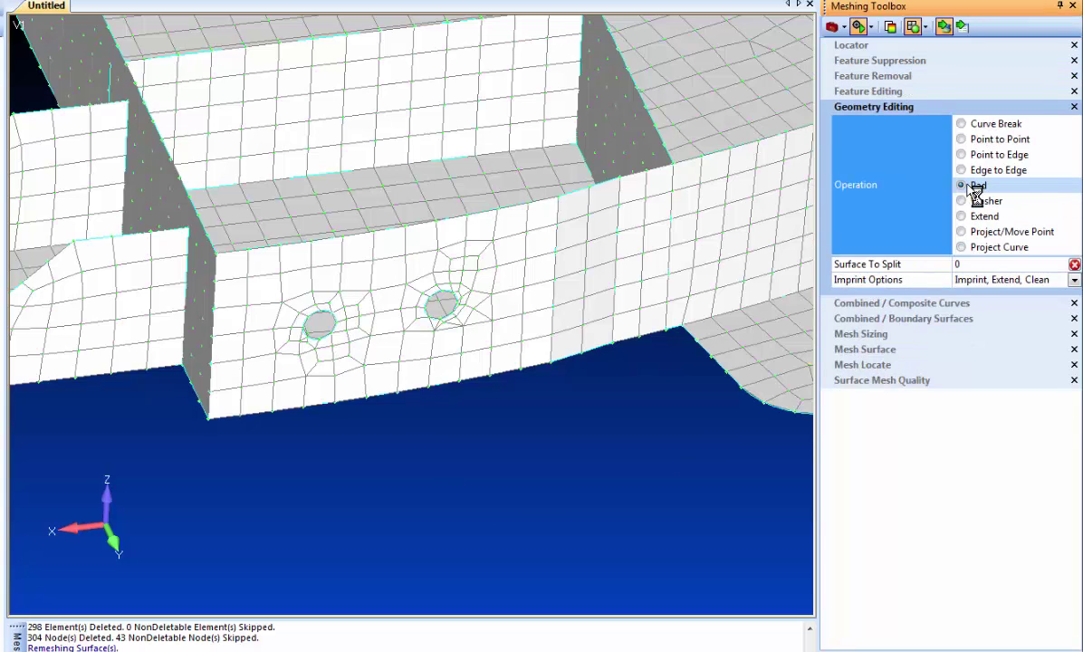
pyautogui.click(960, 328)
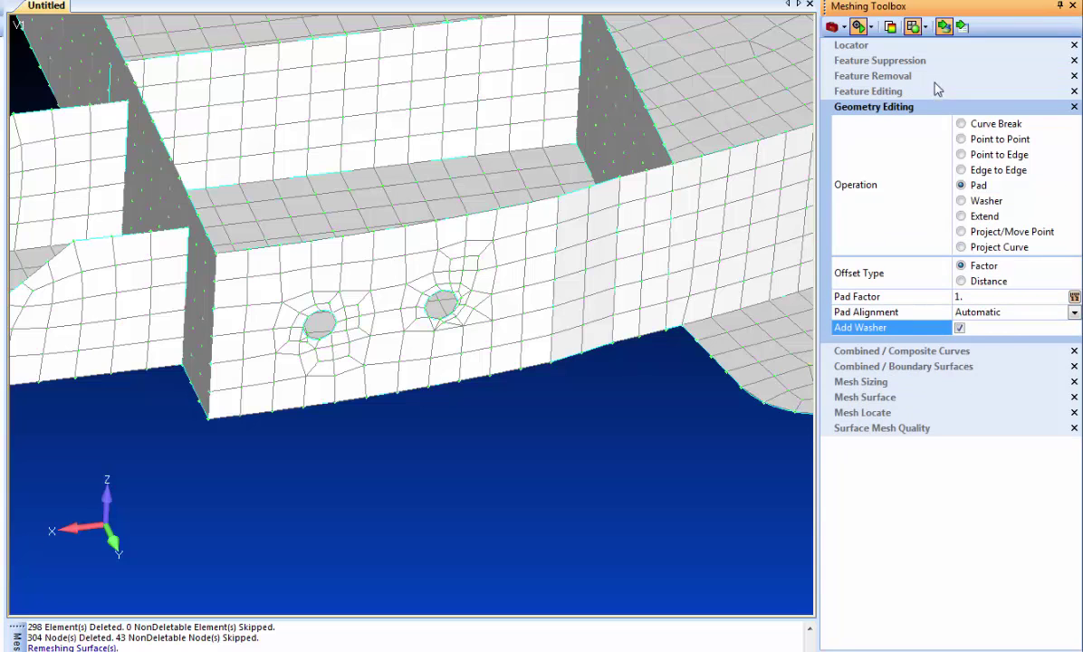
pyautogui.click(428, 306)
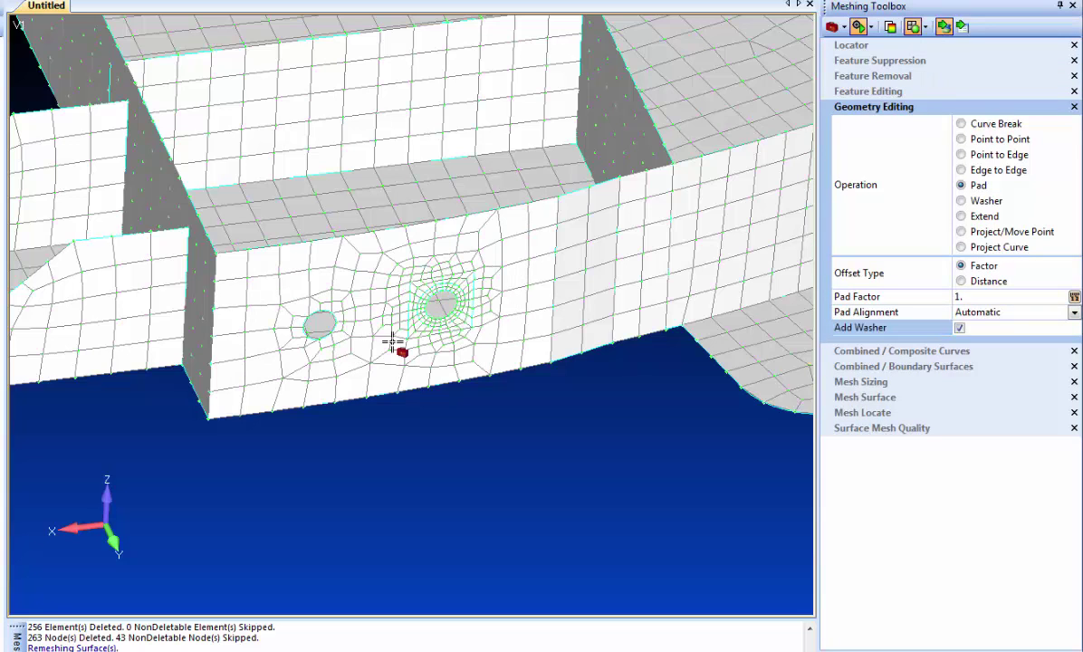
pyautogui.click(326, 324)
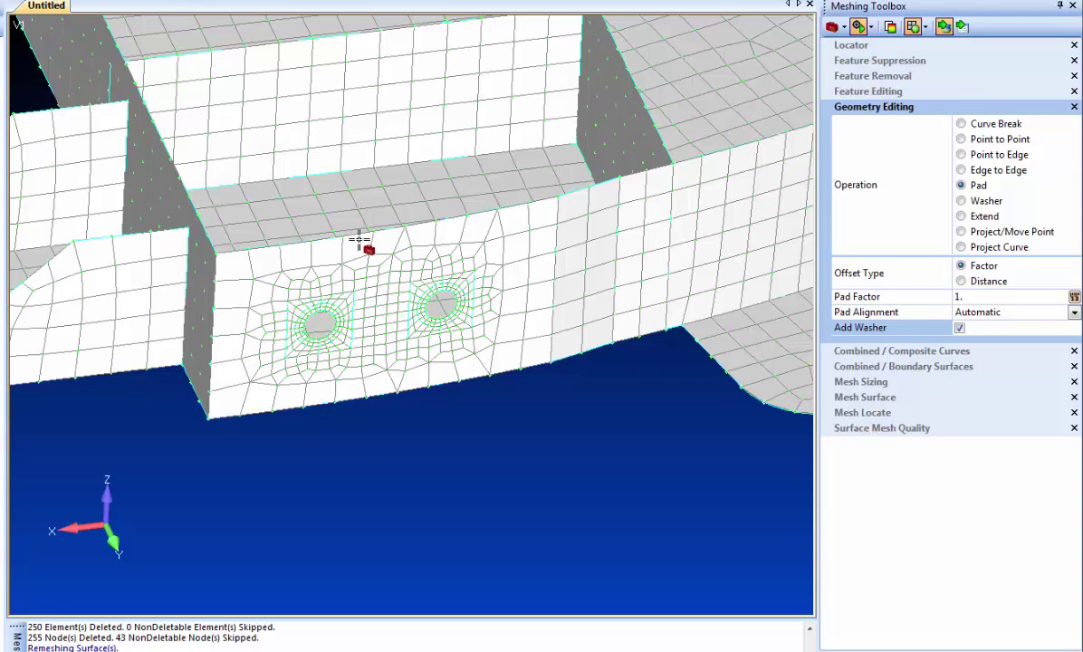
# - Split the end wall with three point-to-edge lines from the upper pad points of the hole nearest the corner to the wall's top edge
pyautogui.moveTo(363, 250); pyautogui.dragTo(513, 361)
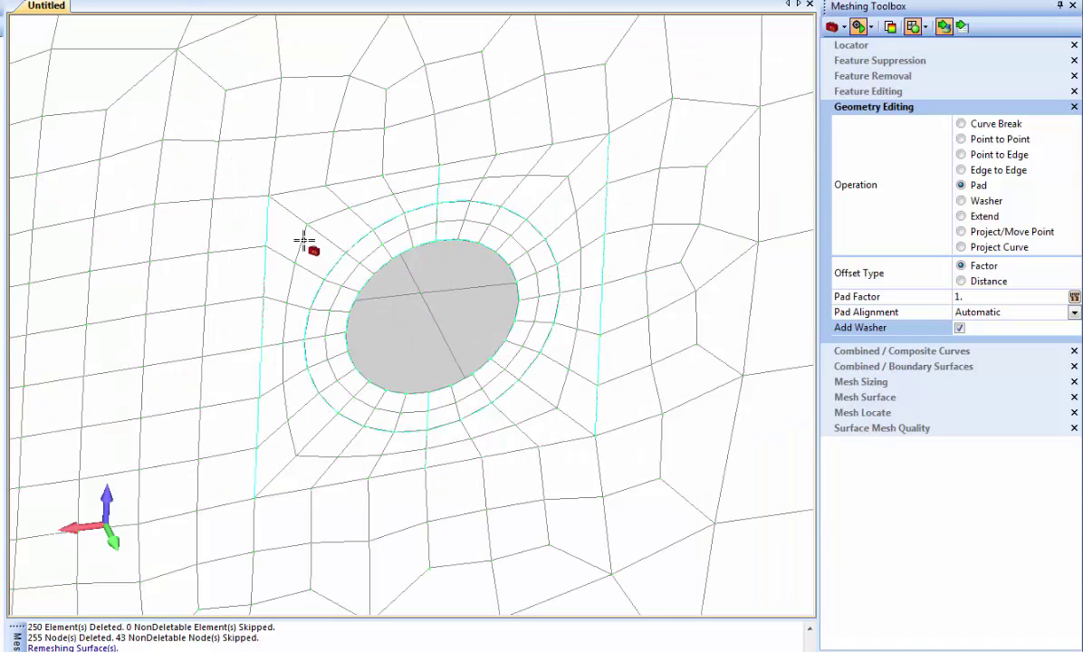
pyautogui.scroll(-2, 507, 465)
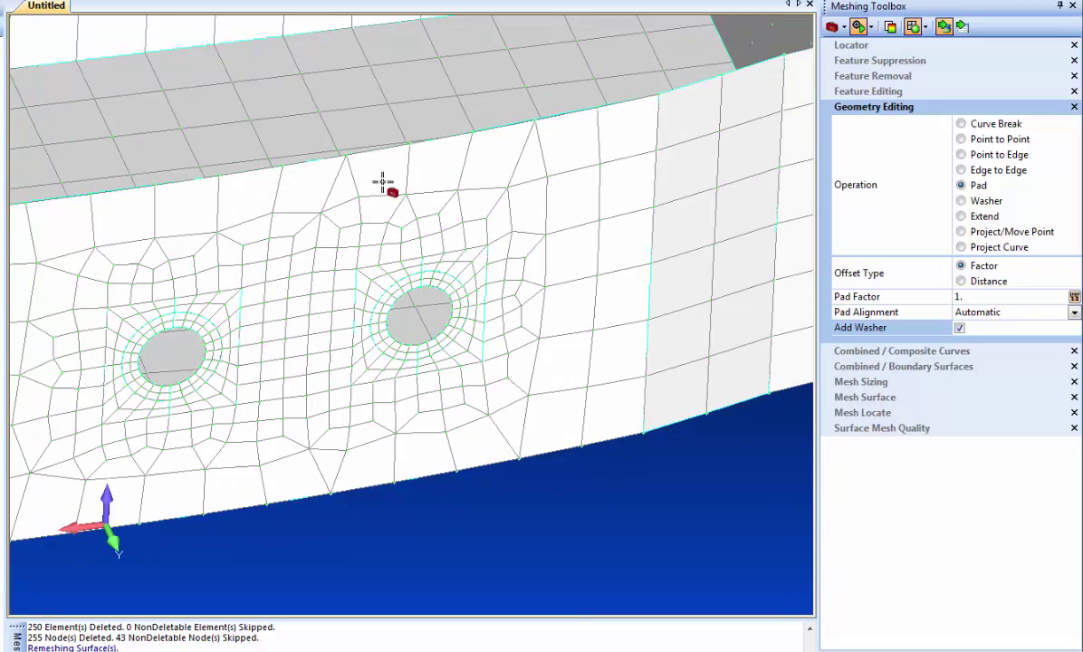
pyautogui.keyDown('ctrl'); pyautogui.moveTo(331, 237); pyautogui.dragTo(274, 213); pyautogui.keyUp('ctrl')
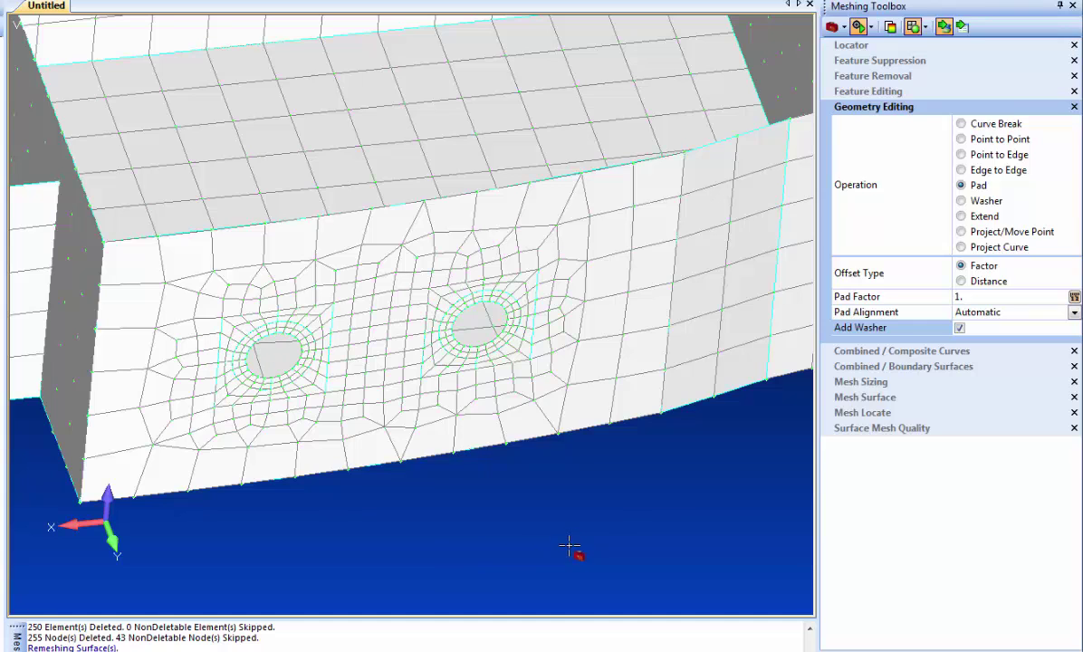
pyautogui.click(989, 154)
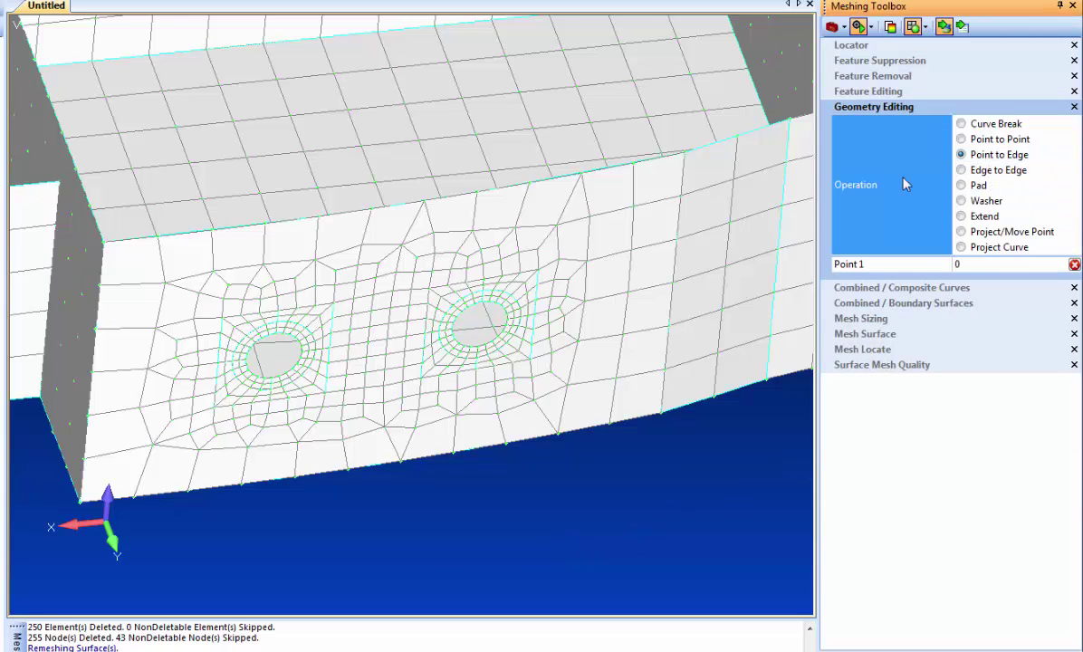
pyautogui.click(215, 318)
pyautogui.click(217, 226)
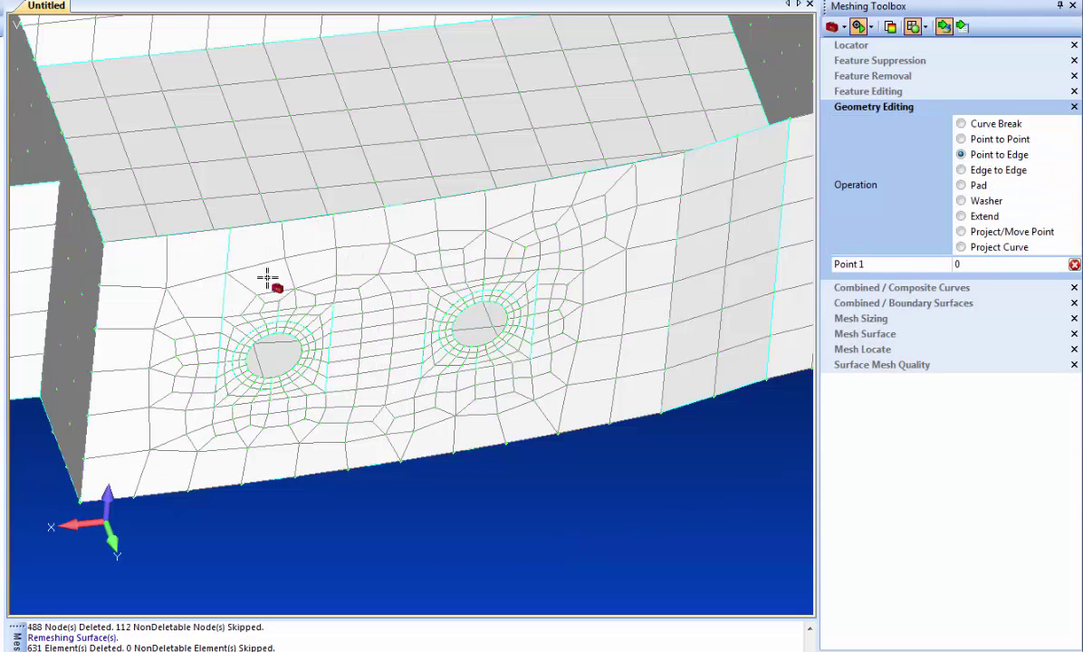
pyautogui.click(278, 311)
pyautogui.click(281, 226)
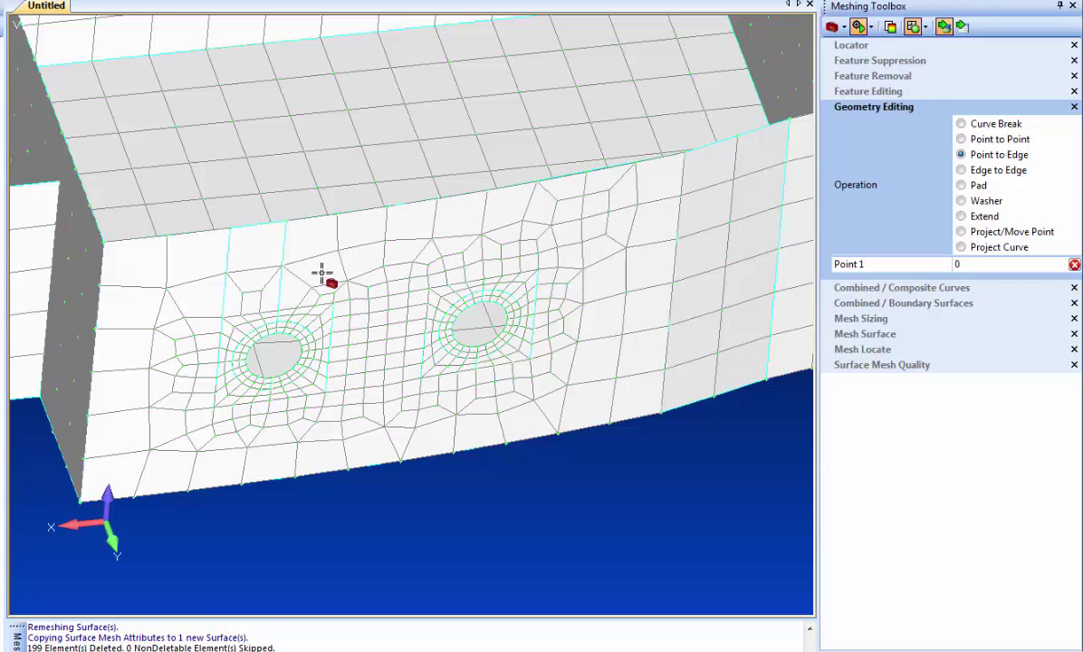
pyautogui.click(333, 305)
pyautogui.click(332, 228)
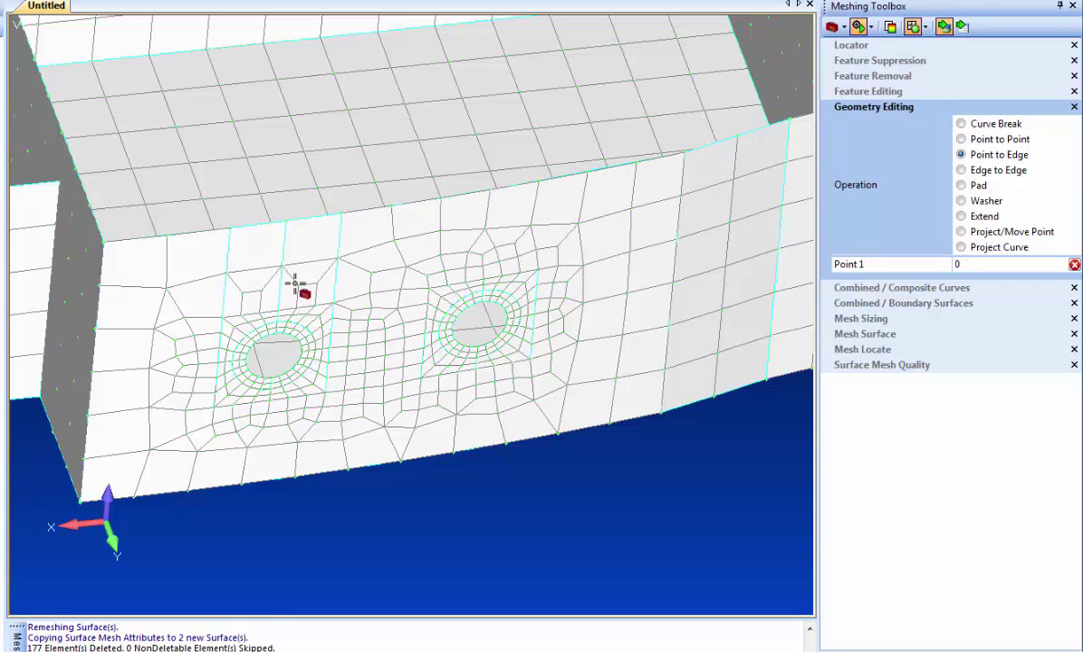
# - Hide the element mesh to examine the split geometry around the padded holes, and show the mesh again
pyautogui.click(195, 6)
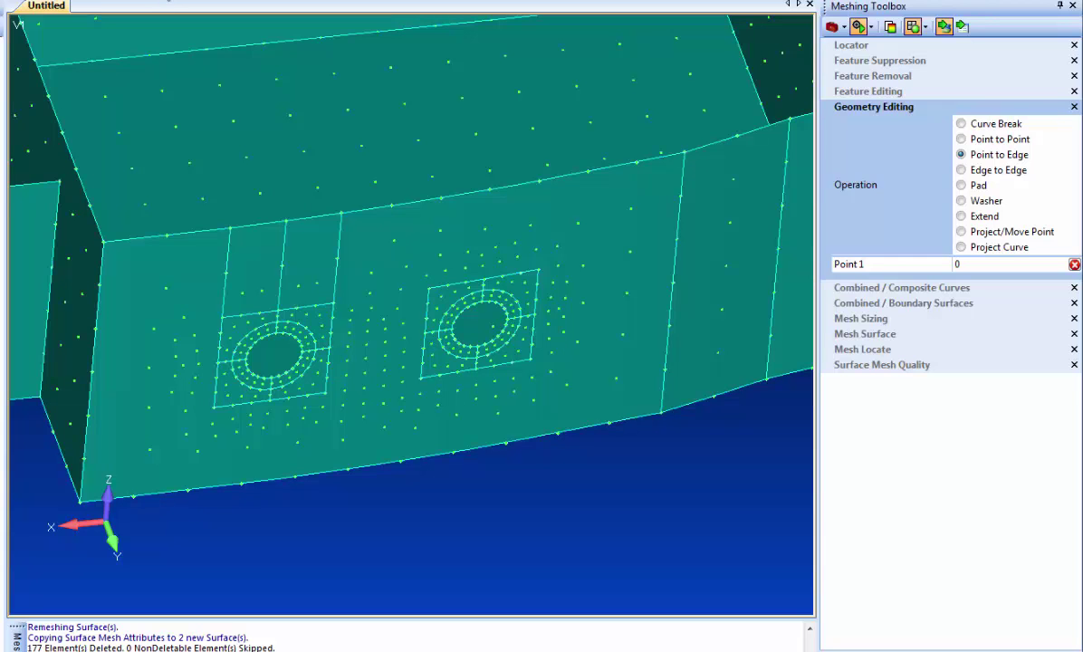
pyautogui.click(167, 1)
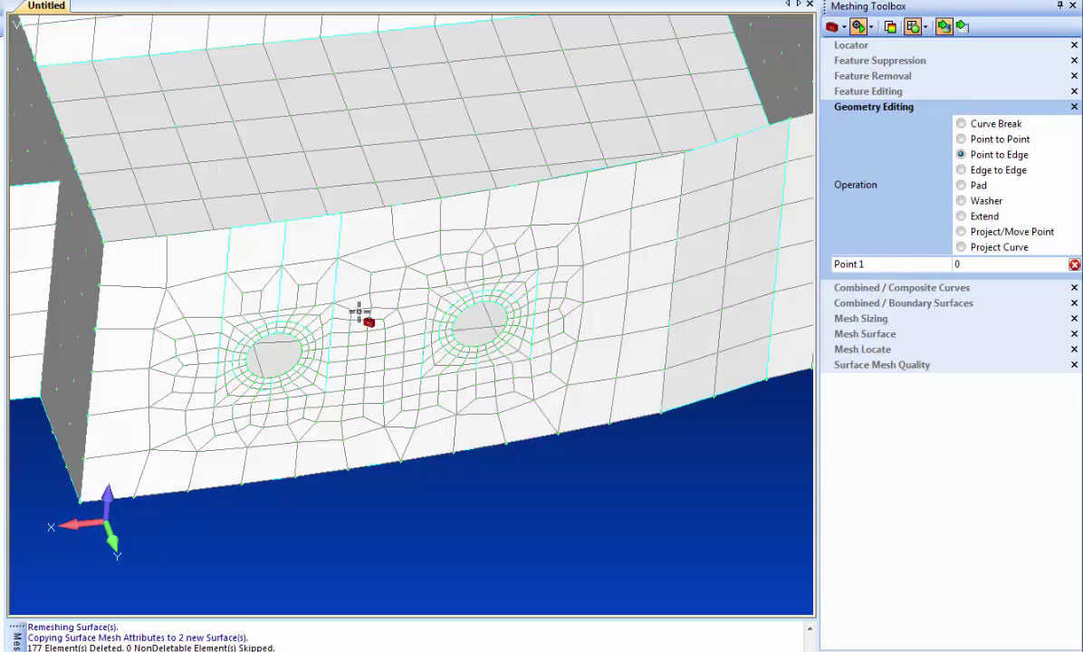
pyautogui.moveTo(387, 412); pyautogui.dragTo(388, 395, button='middle')
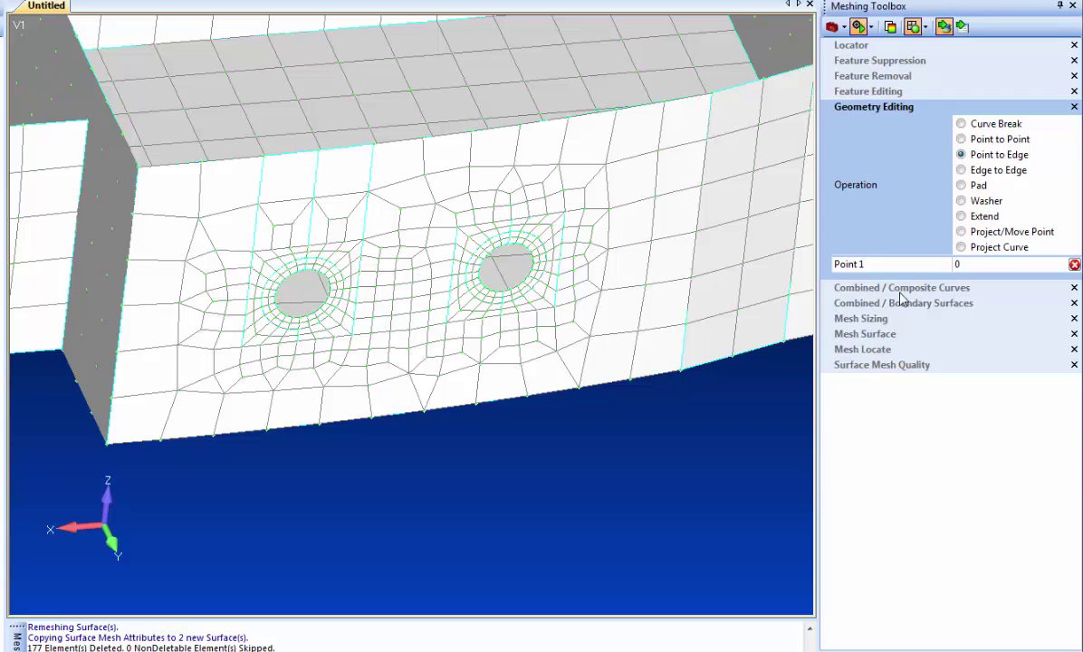
# - Increase the mesh sizing by one element on the top-edge and split curves above the padded hole nearest the corner
pyautogui.click(877, 320)
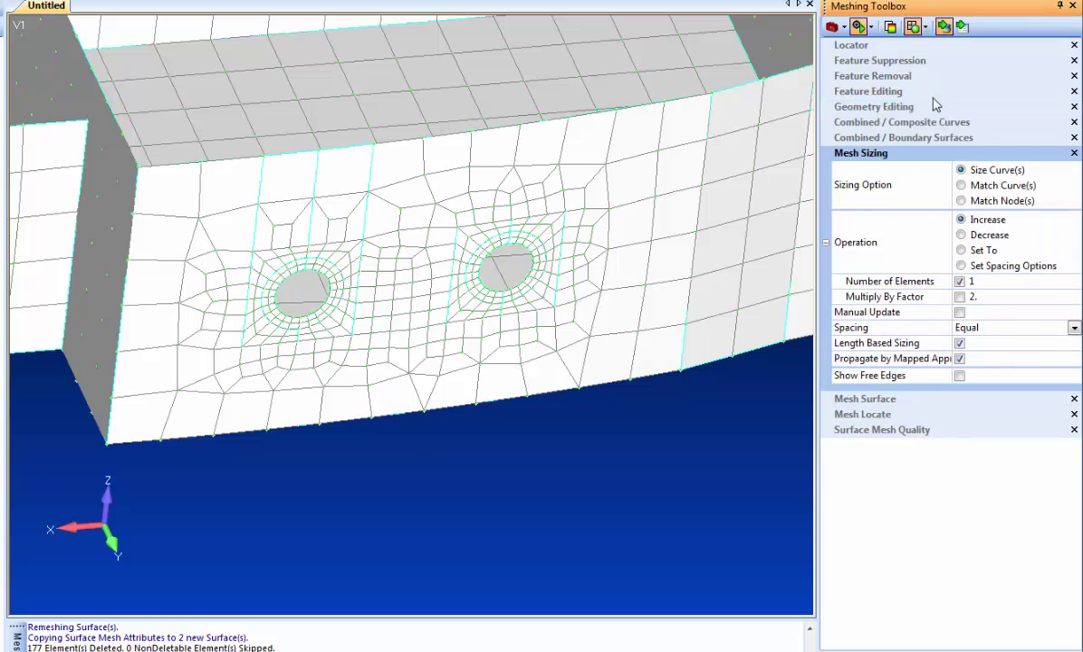
pyautogui.click(351, 160)
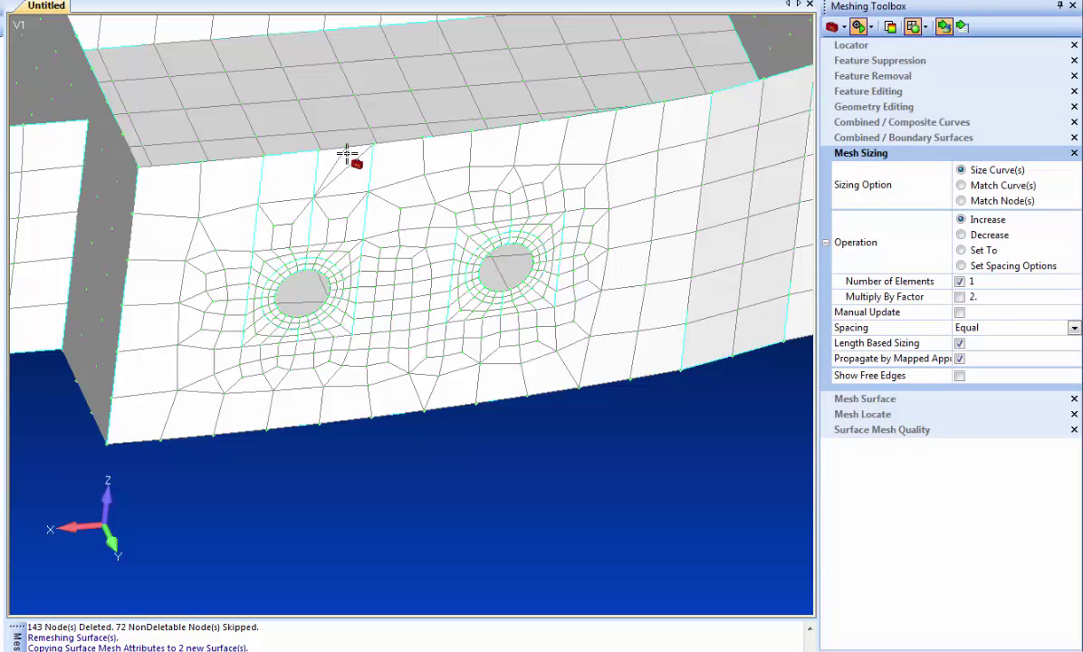
pyautogui.click(367, 225)
pyautogui.click(313, 220)
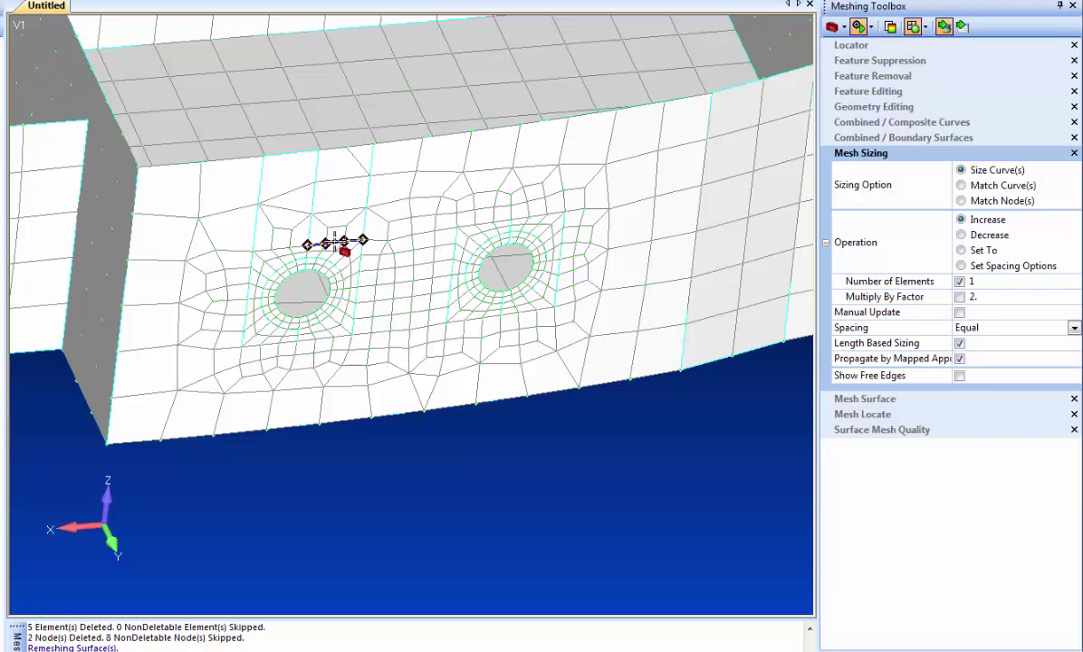
pyautogui.click(339, 152)
pyautogui.click(283, 156)
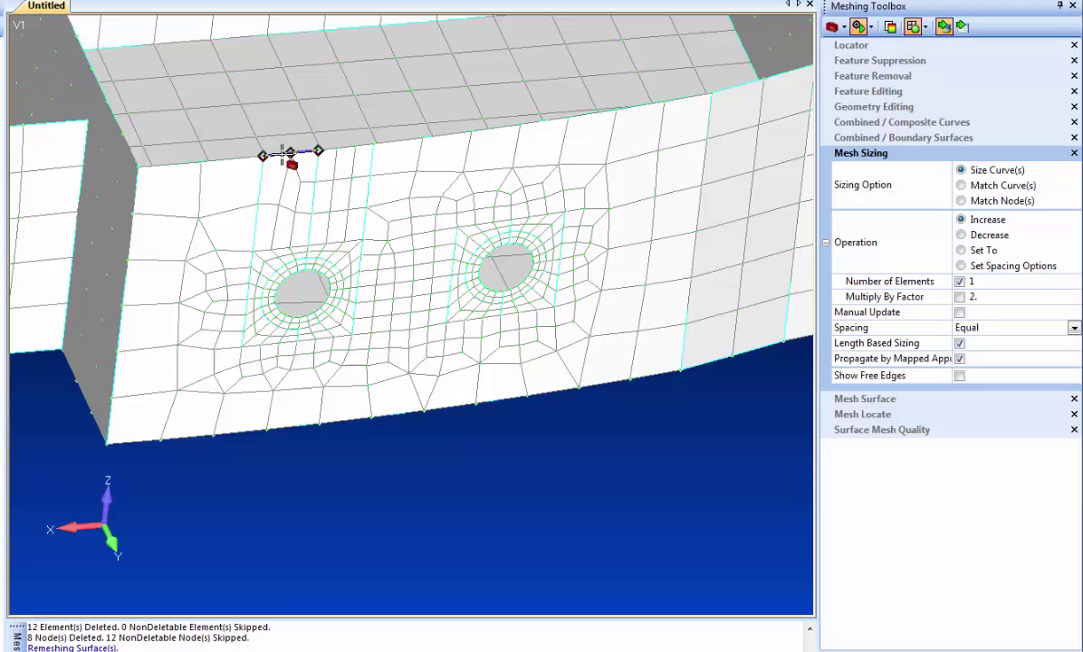
pyautogui.click(257, 220)
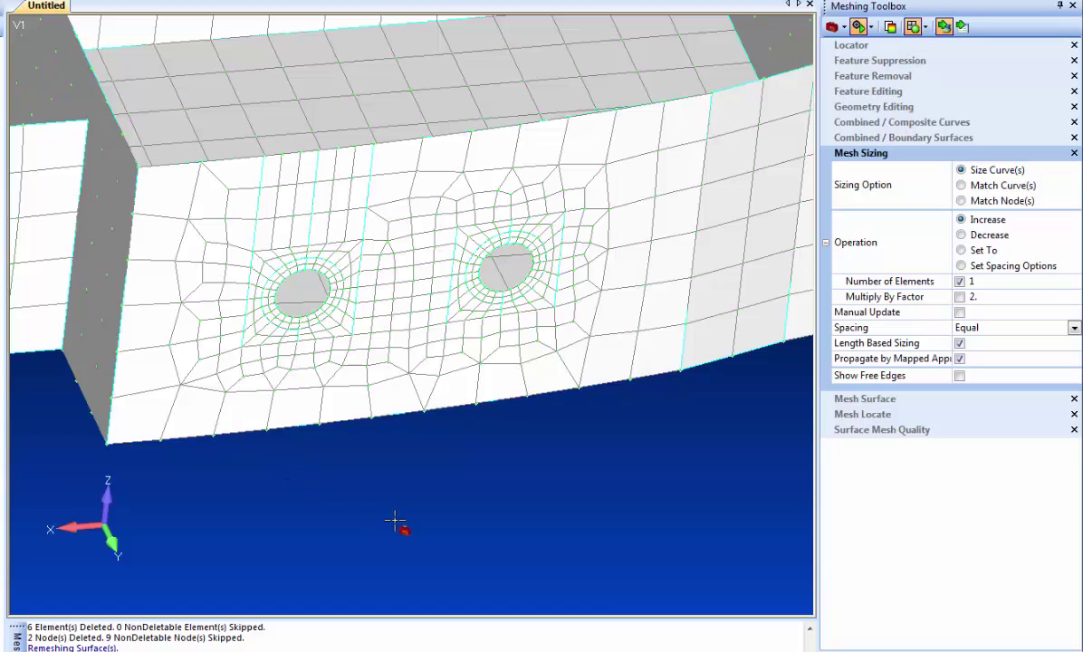
# - Update the midsurface mesh's thickness and offset on all surfaces of the part, using midsurfaces with automatic solid matching
pyautogui.scroll(-7, 480, 490)
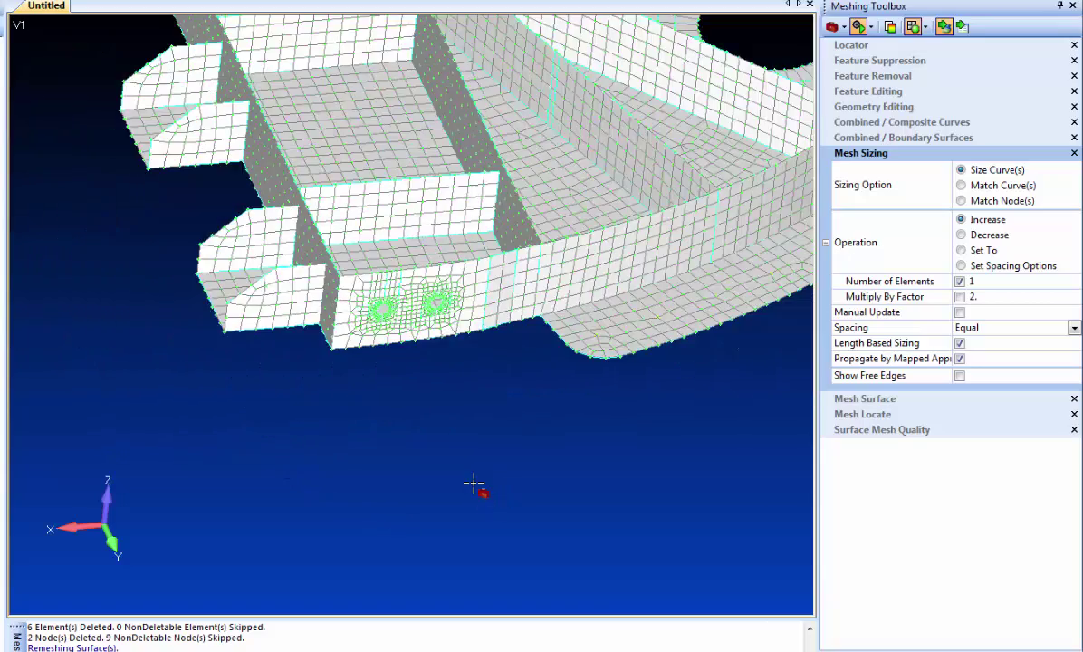
pyautogui.moveTo(215, 454); pyautogui.dragTo(760, 431, button='middle')
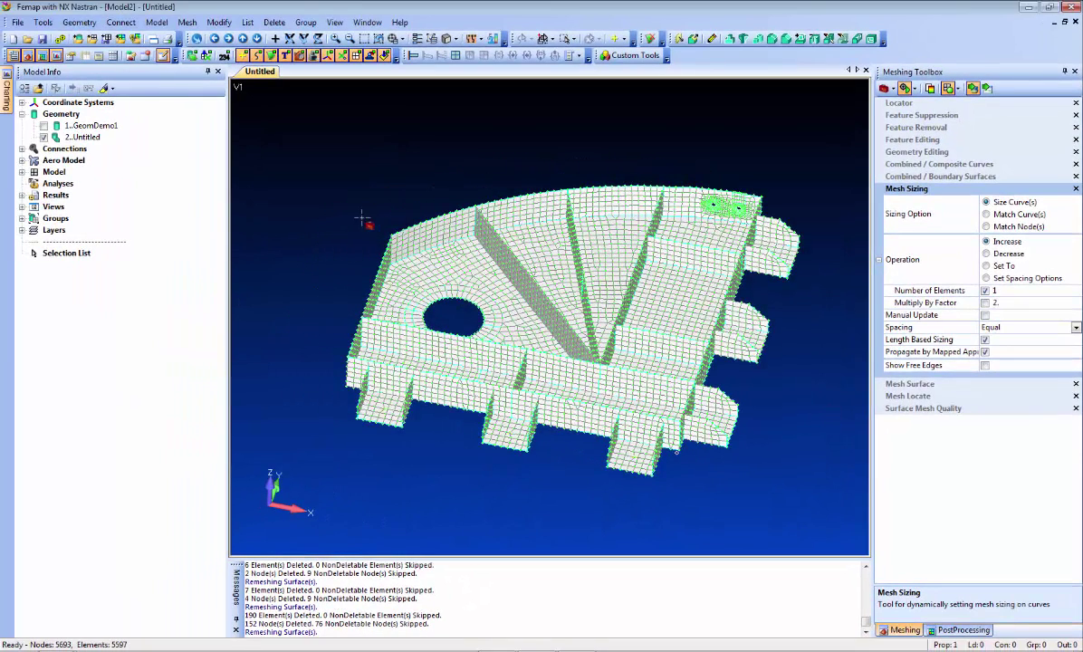
pyautogui.click(218, 21)
pyautogui.moveTo(255, 311)
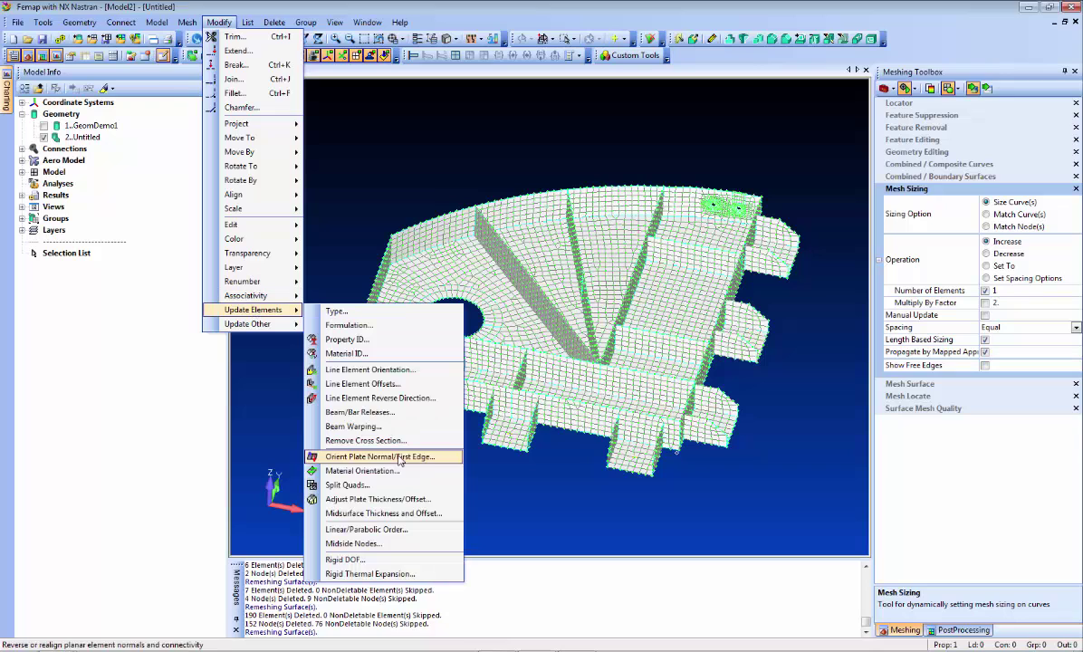
pyautogui.click(398, 514)
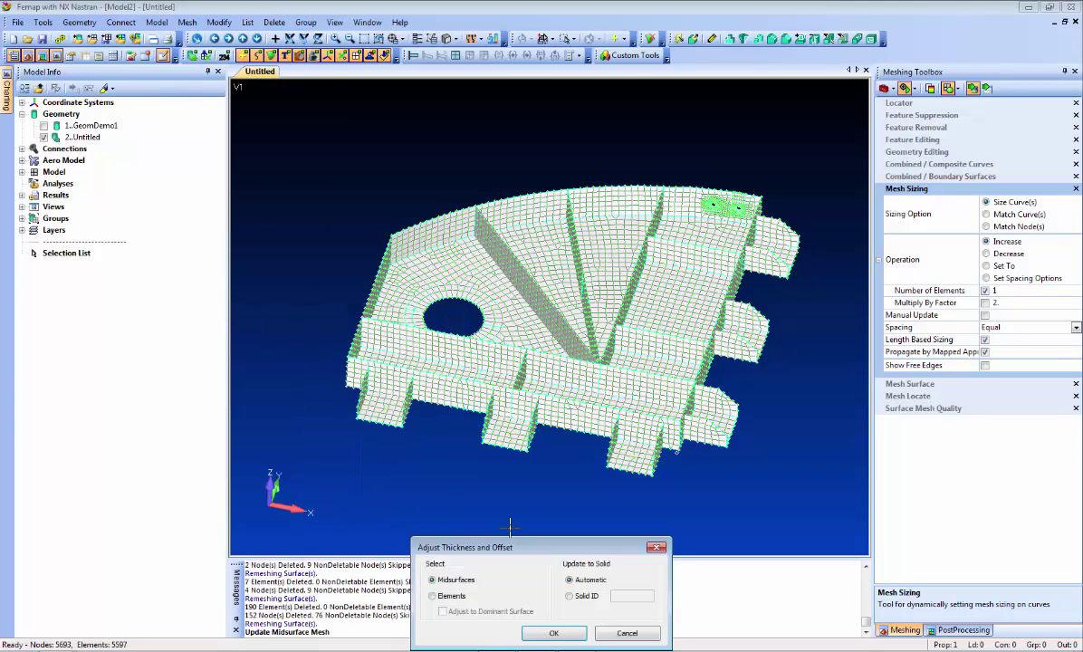
pyautogui.click(552, 633)
pyautogui.moveTo(324, 138); pyautogui.dragTo(770, 444)
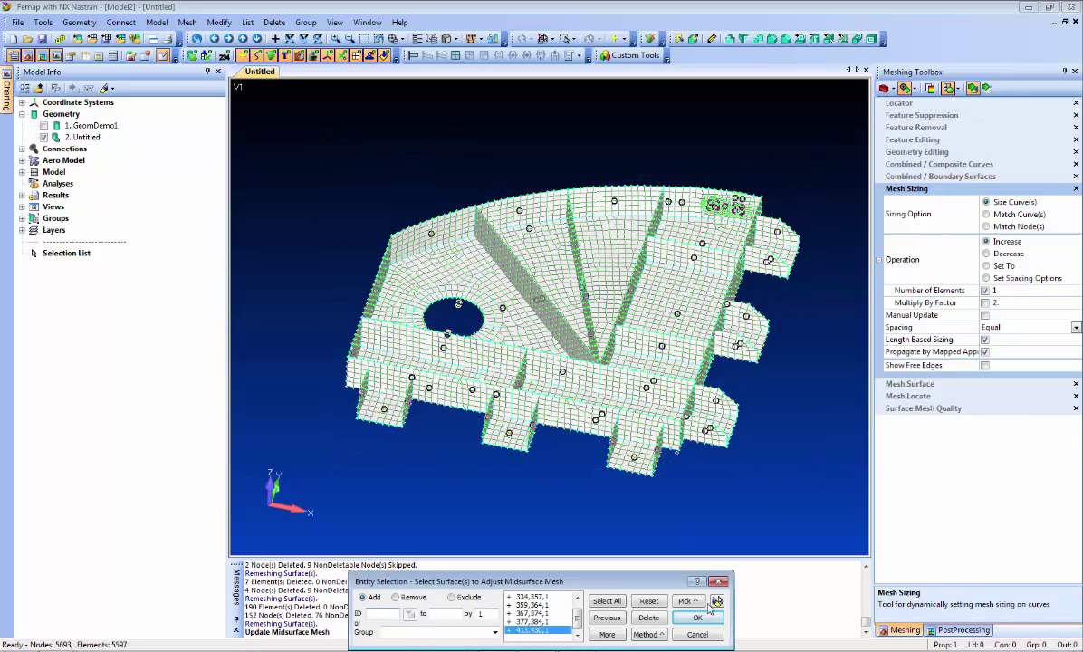
pyautogui.click(697, 619)
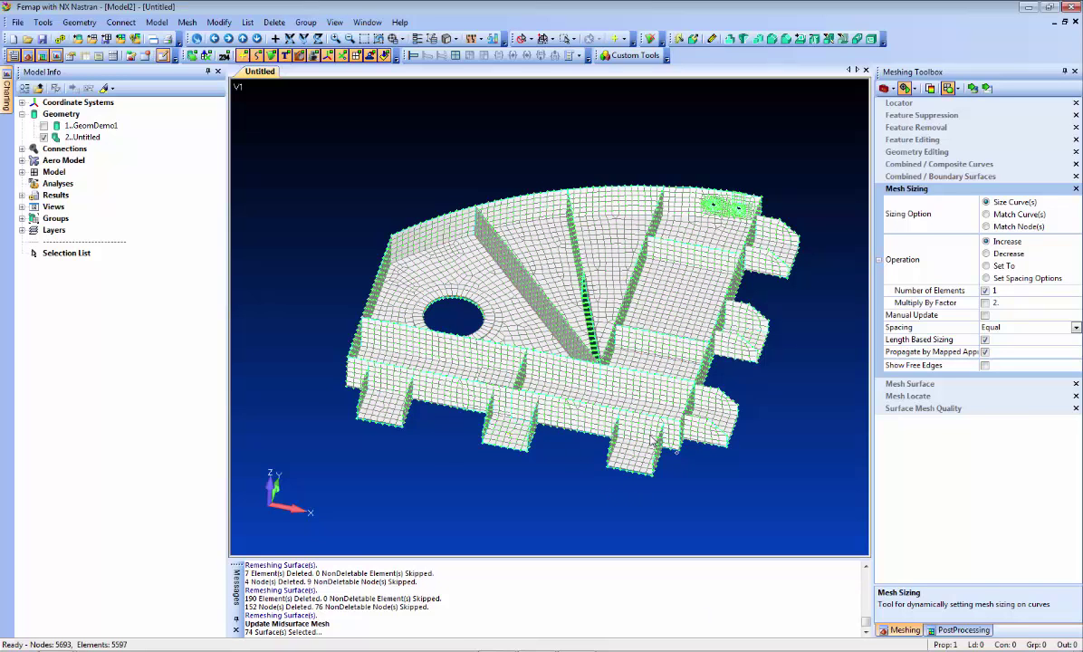
# - Display element thickness and cross sections, examine the plates along the ribs and walls, and undo the midsurface thickness and offset update
pyautogui.click(453, 39)
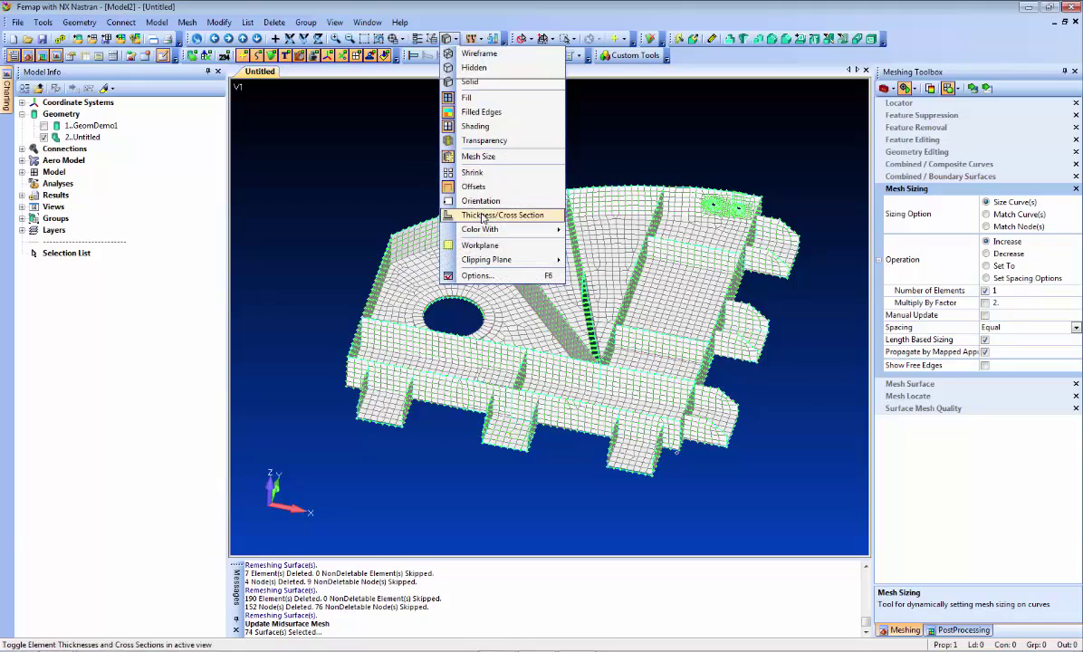
pyautogui.click(482, 216)
pyautogui.moveTo(480, 334); pyautogui.dragTo(427, 327, button='middle')
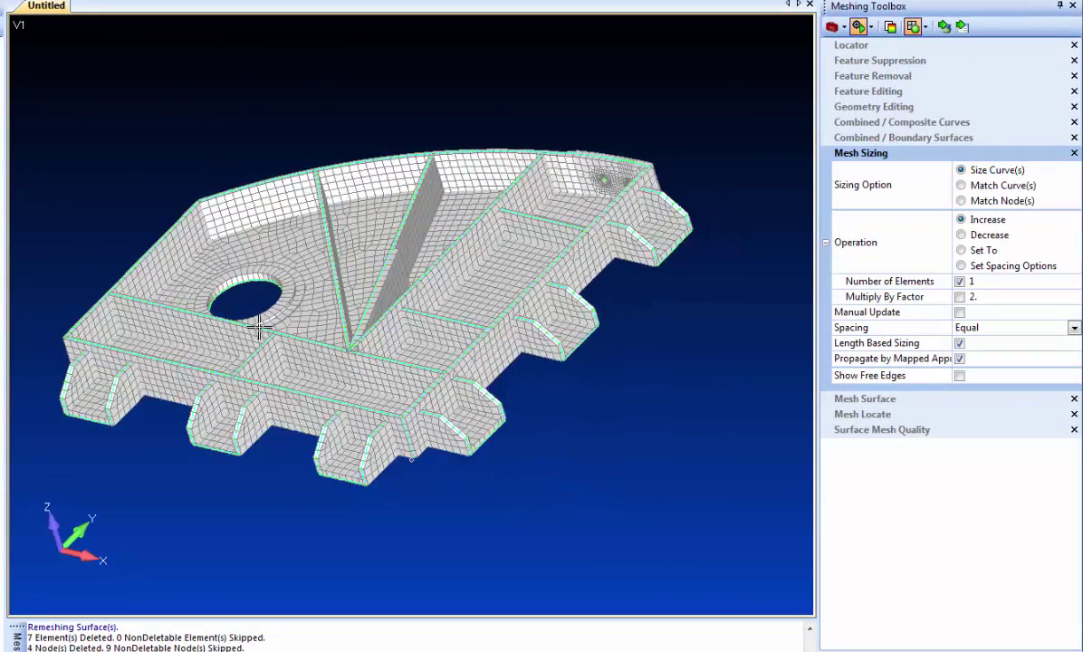
pyautogui.moveTo(259, 328); pyautogui.dragTo(557, 114, button='middle')
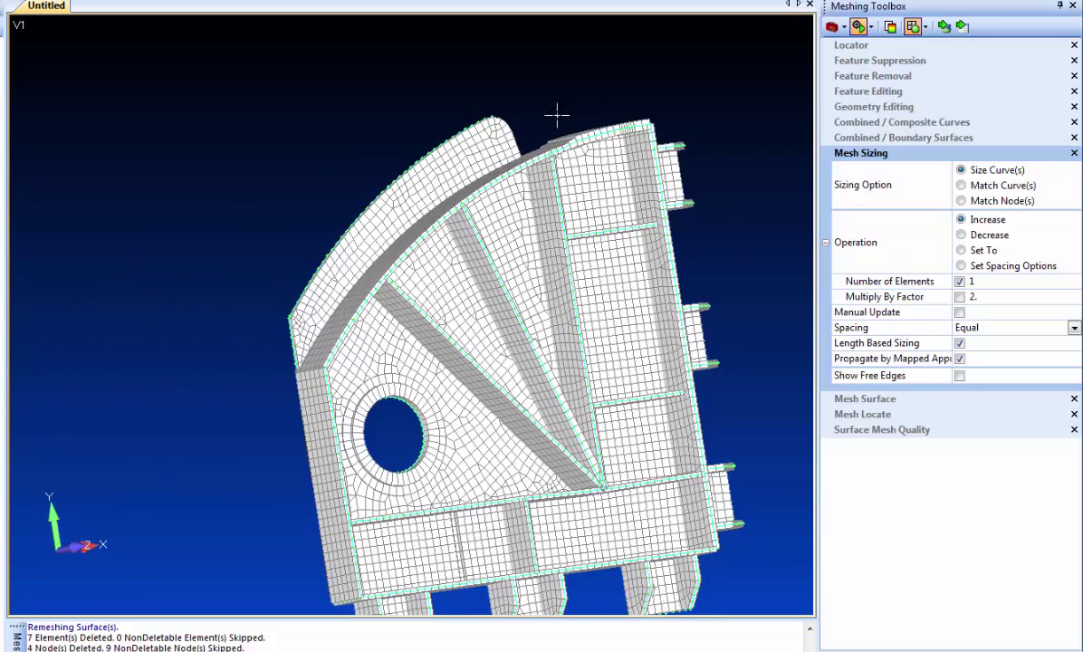
pyautogui.scroll(5, 495, 263)
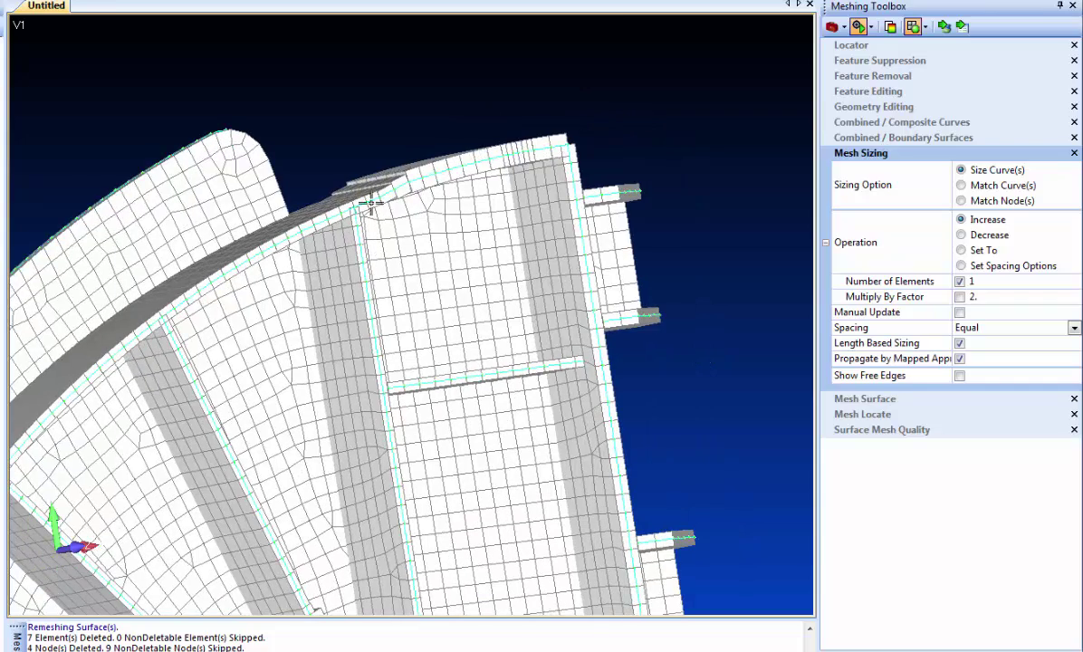
pyautogui.moveTo(357, 367); pyautogui.dragTo(315, 303, button='middle')
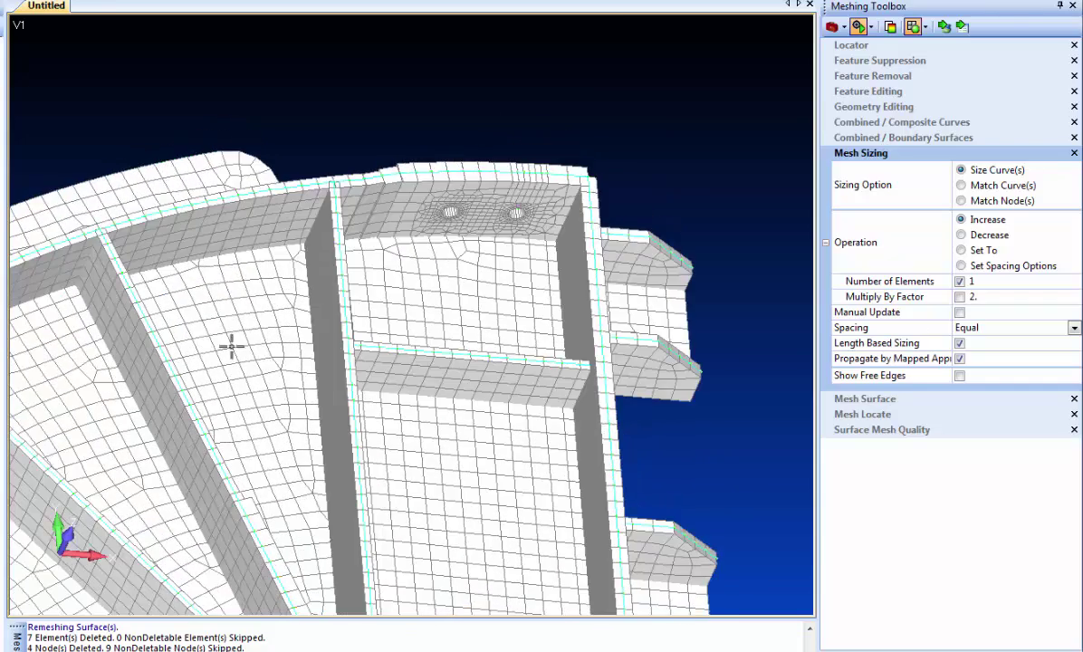
pyautogui.moveTo(232, 347); pyautogui.dragTo(306, 383, button='middle')
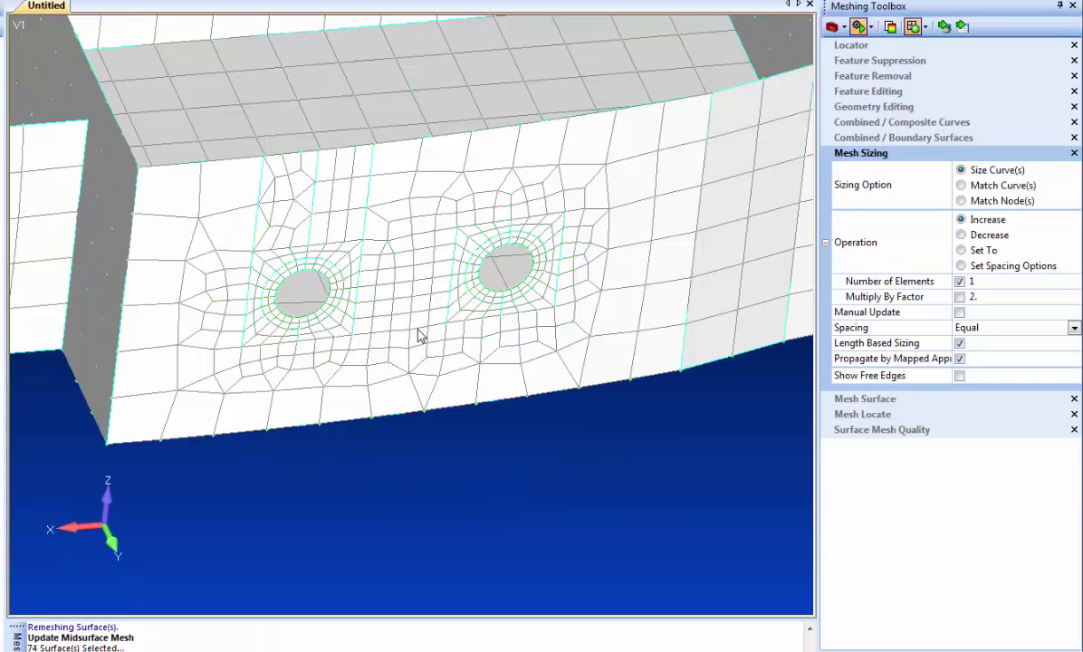
pyautogui.hotkey('ctrl', 'z')
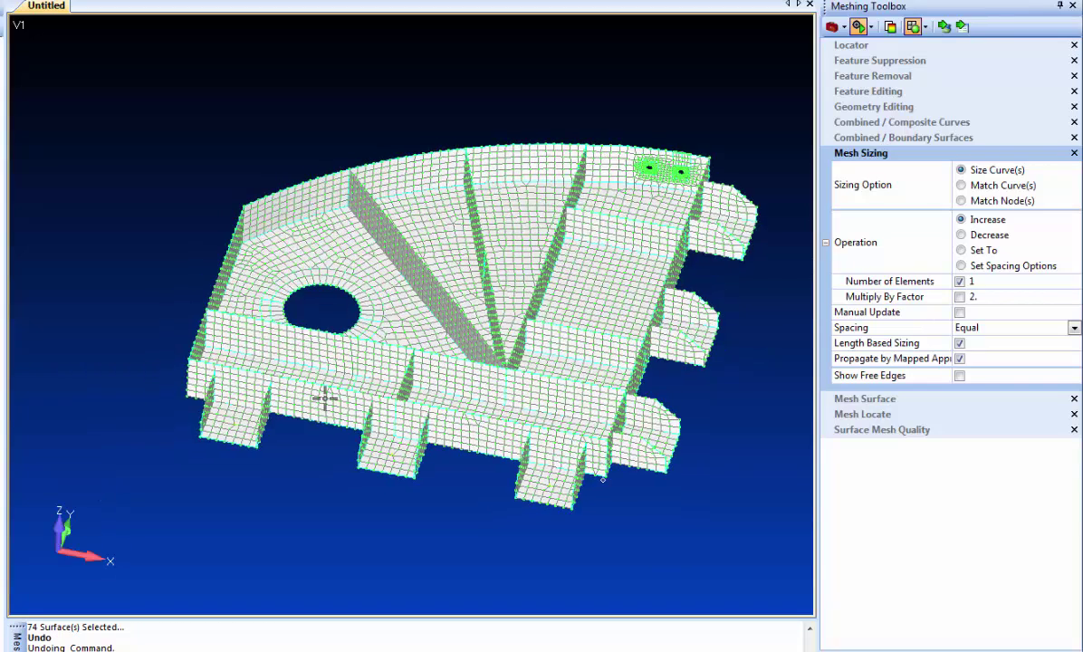
# - Turn automatic remeshing back on and increase the sizing of the radial curves in the large hole's inner washer ring by one element
pyautogui.keyDown('shift'); pyautogui.moveTo(382, 242); pyautogui.dragTo(391, 416, button='middle'); pyautogui.keyUp('shift')
pyautogui.keyDown('ctrl'); pyautogui.moveTo(340, 375); pyautogui.dragTo(405, 384, button='middle'); pyautogui.keyUp('ctrl')
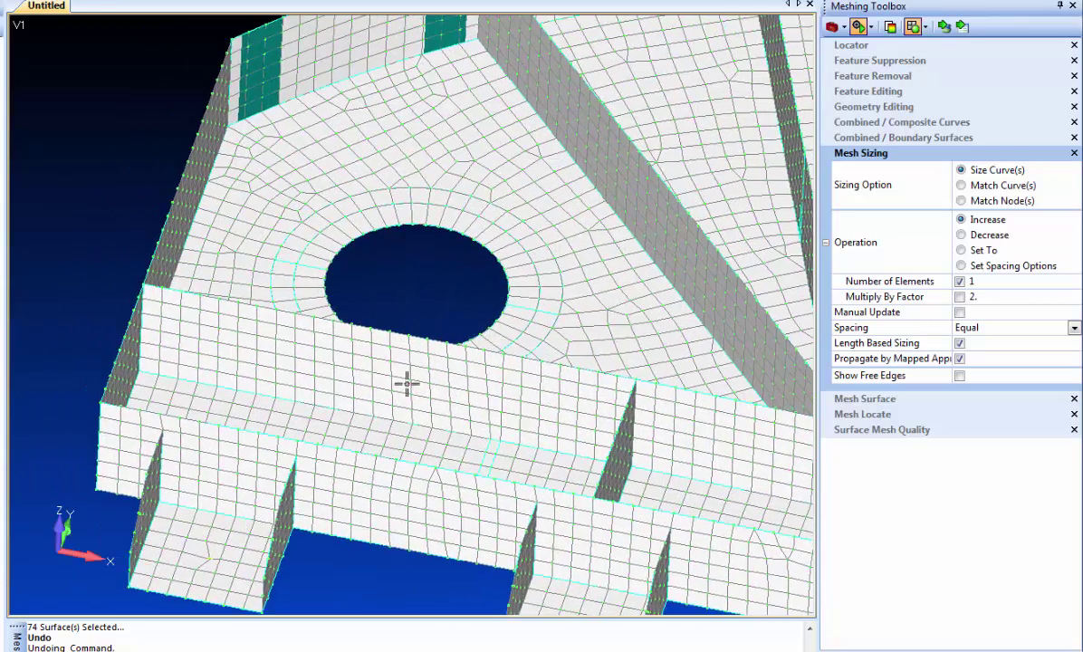
pyautogui.keyDown('shift'); pyautogui.moveTo(406, 230); pyautogui.dragTo(401, 243, button='middle'); pyautogui.keyUp('shift')
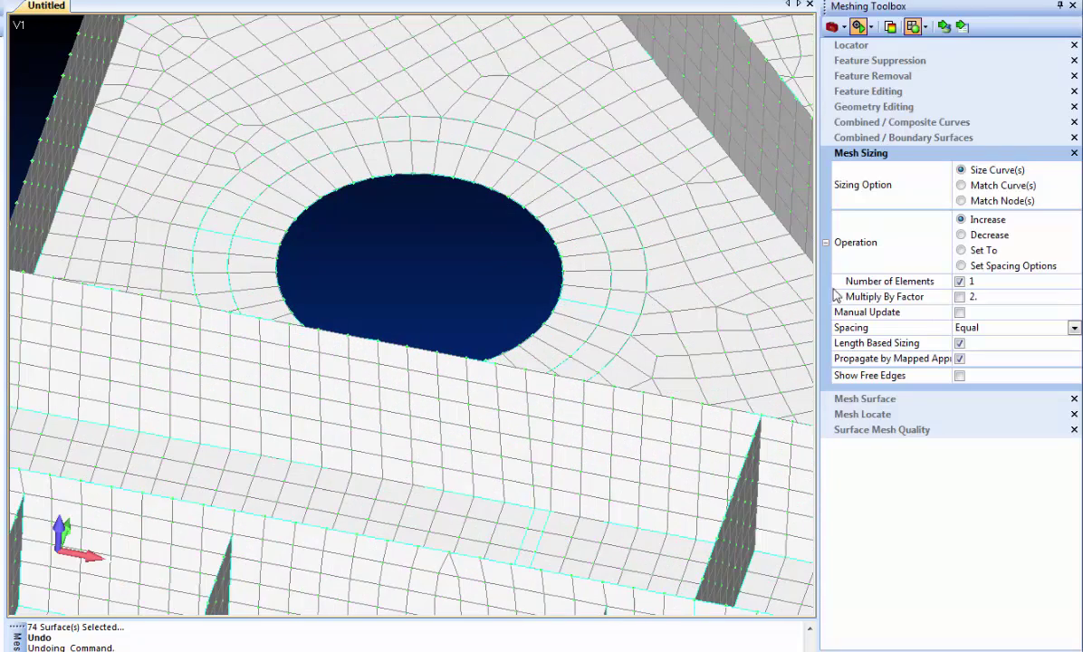
pyautogui.click(944, 26)
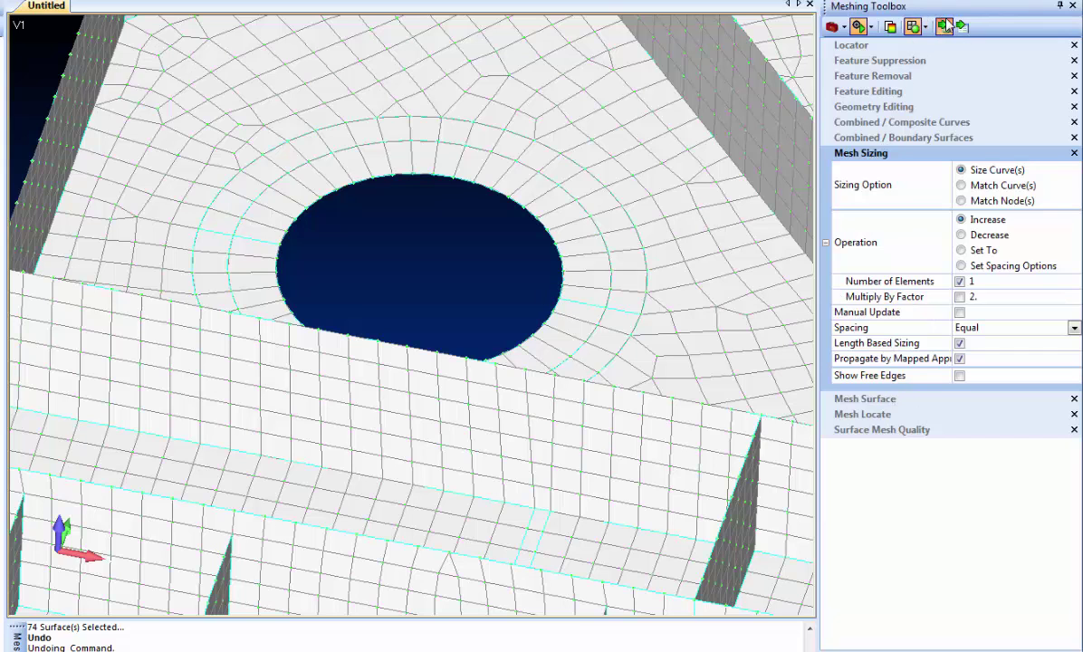
pyautogui.click(575, 303)
pyautogui.hotkey('ctrl', 'y')
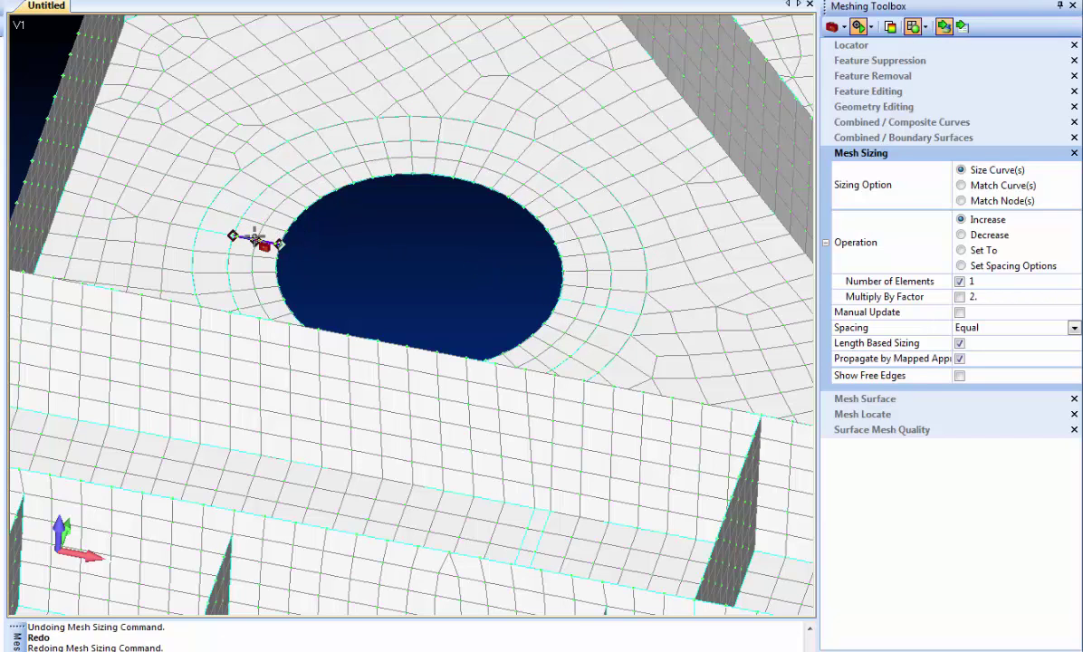
pyautogui.click(245, 237)
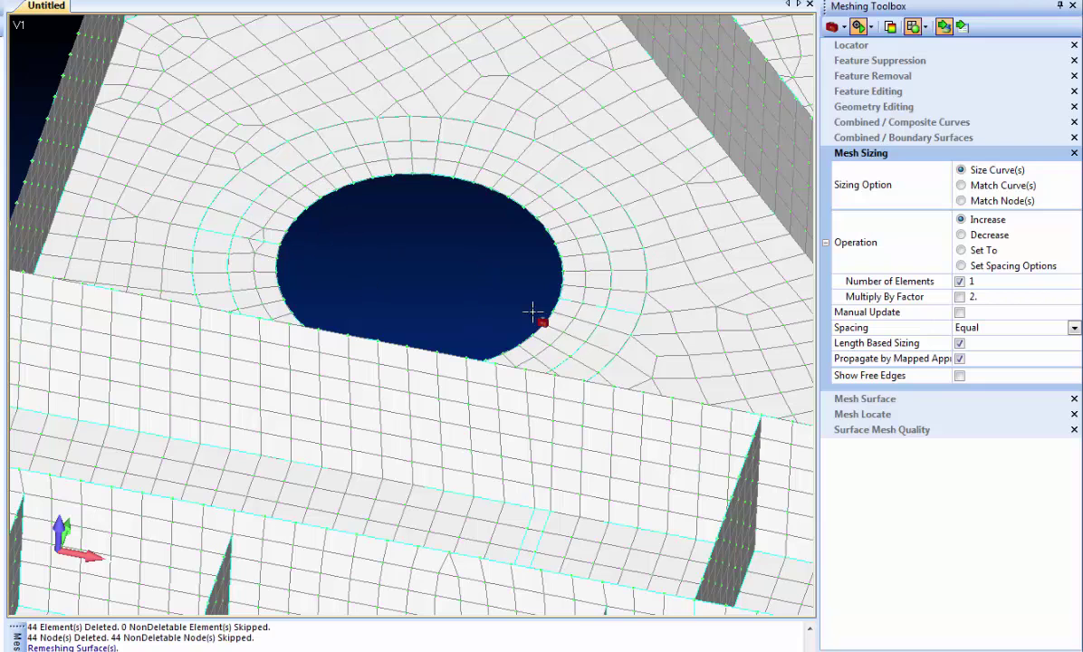
pyautogui.click(591, 298)
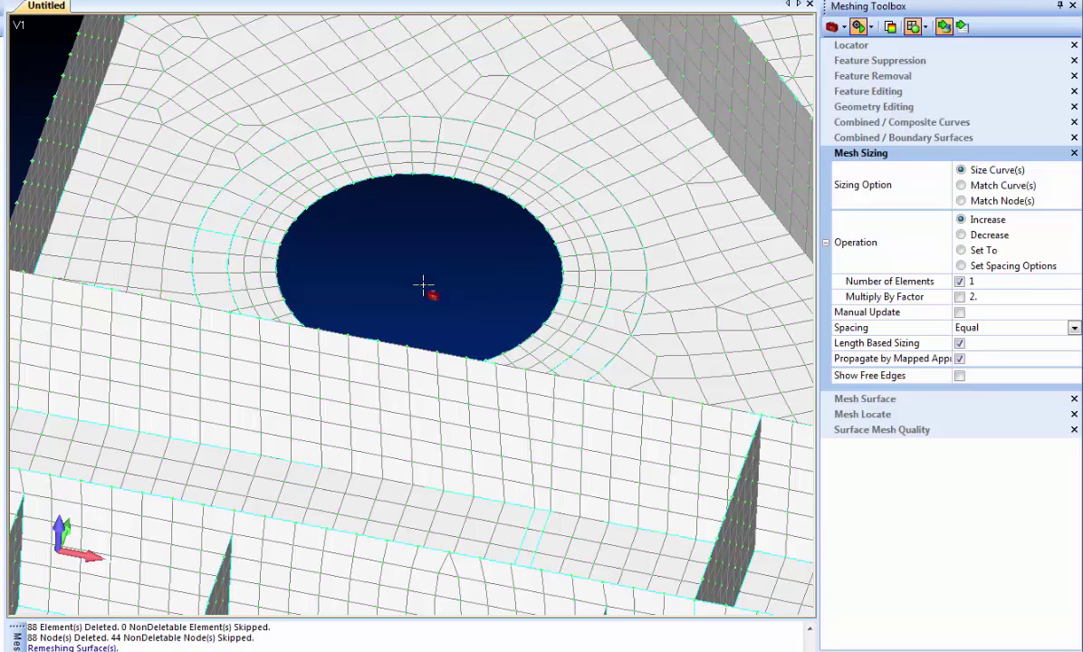
# - Add one element to the radial curves across the large hole's outer washer ring and refine the inner ring further
pyautogui.click(219, 234)
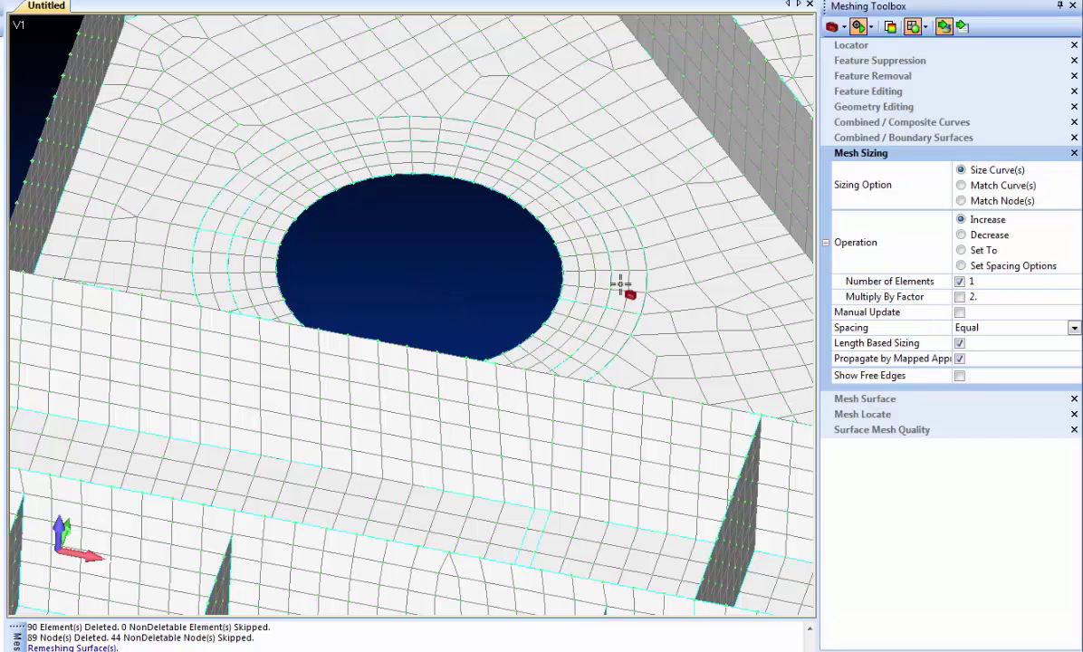
pyautogui.click(220, 240)
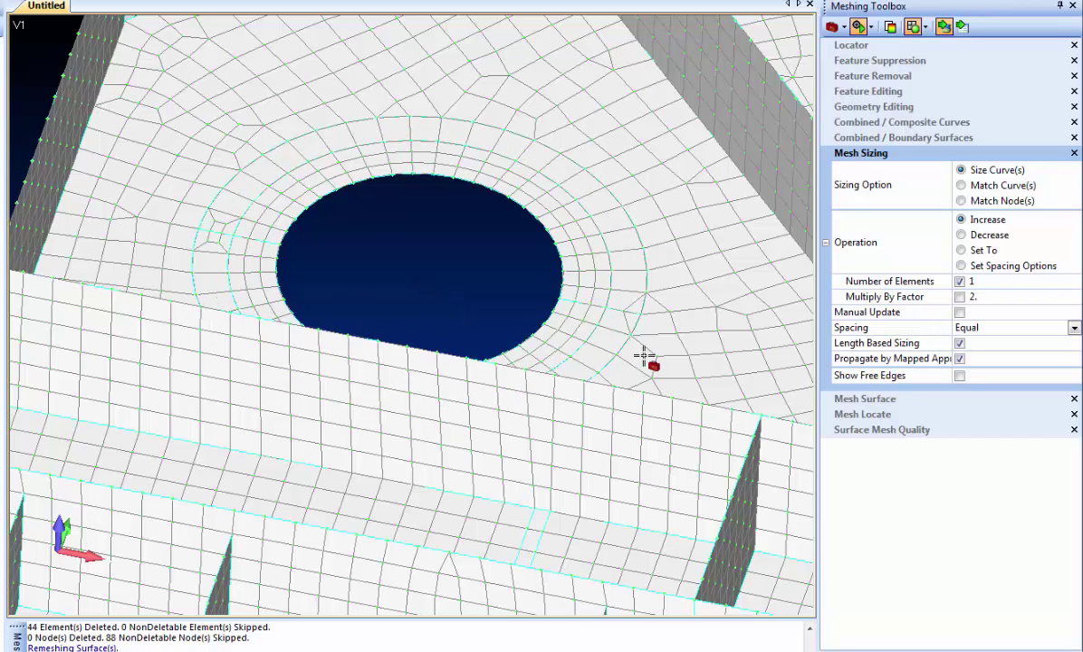
pyautogui.click(623, 312)
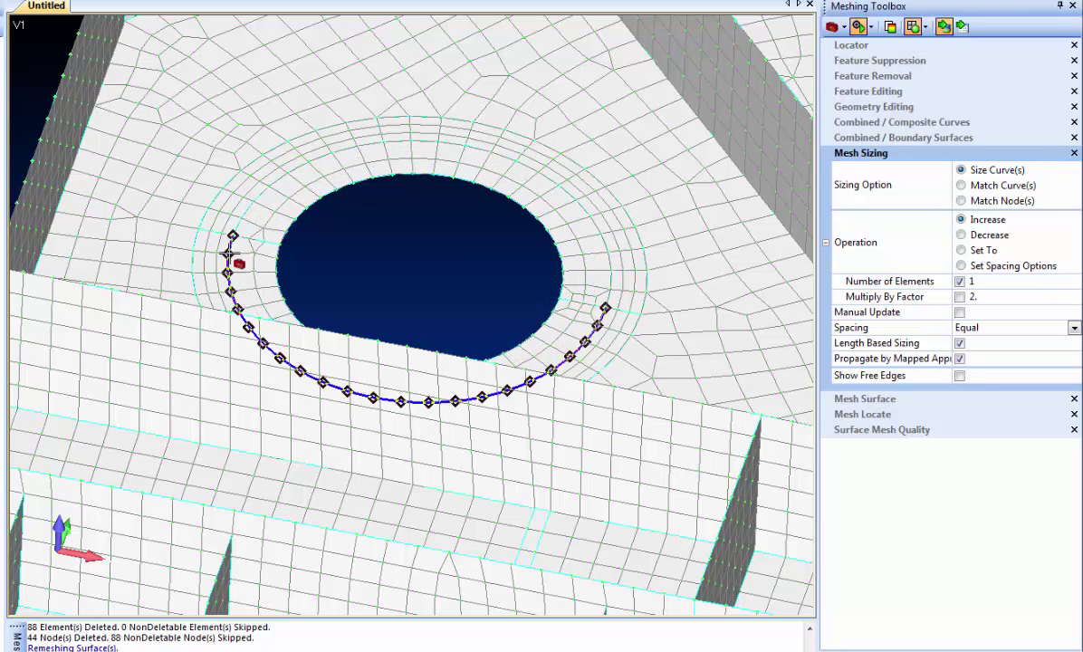
pyautogui.click(249, 240)
pyautogui.click(250, 240)
# - Apply the midsurface thickness and offset update to all surfaces of the refined mesh, using midsurfaces with automatic solid matching
pyautogui.scroll(-5, 387, 261)
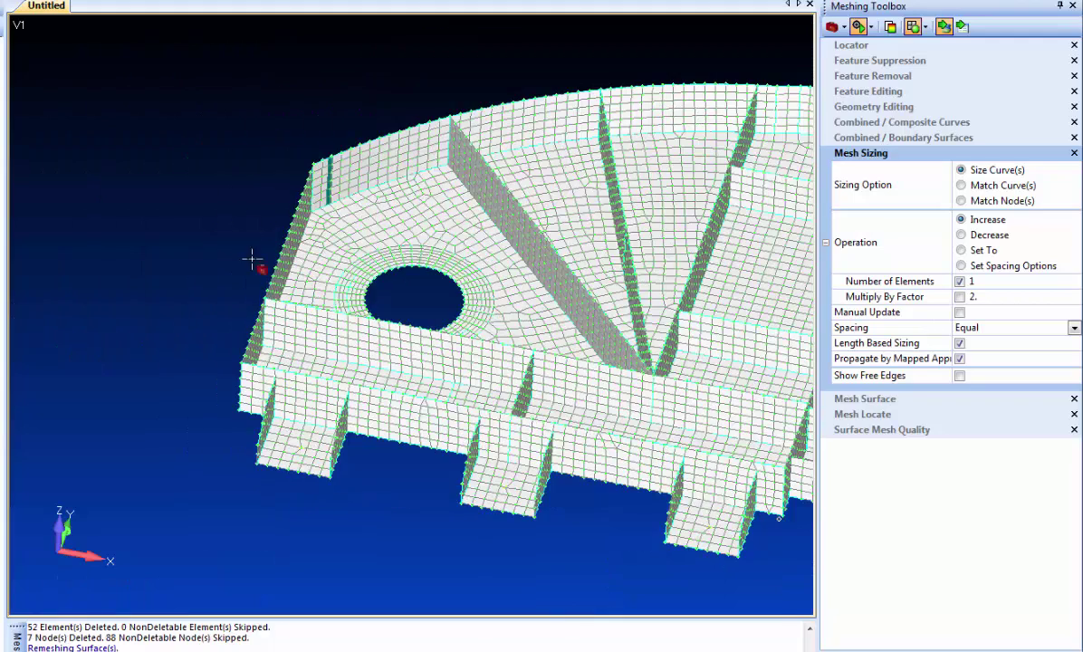
pyautogui.keyDown('ctrl'); pyautogui.moveTo(188, 181); pyautogui.dragTo(122, 180, button='middle'); pyautogui.keyUp('ctrl')
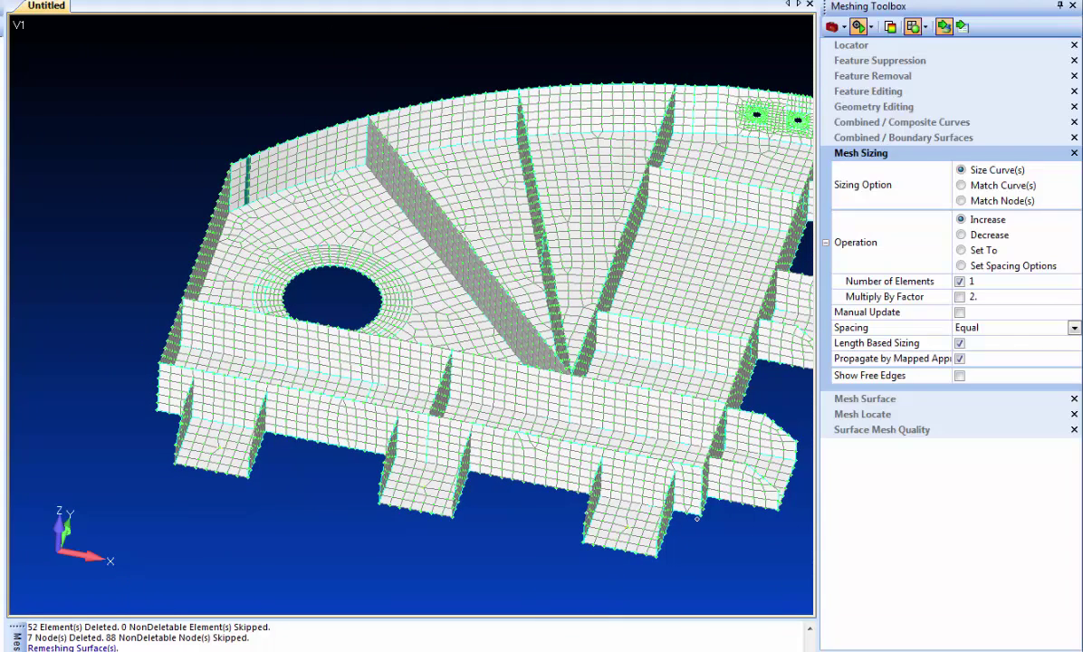
pyautogui.click(18, 2)
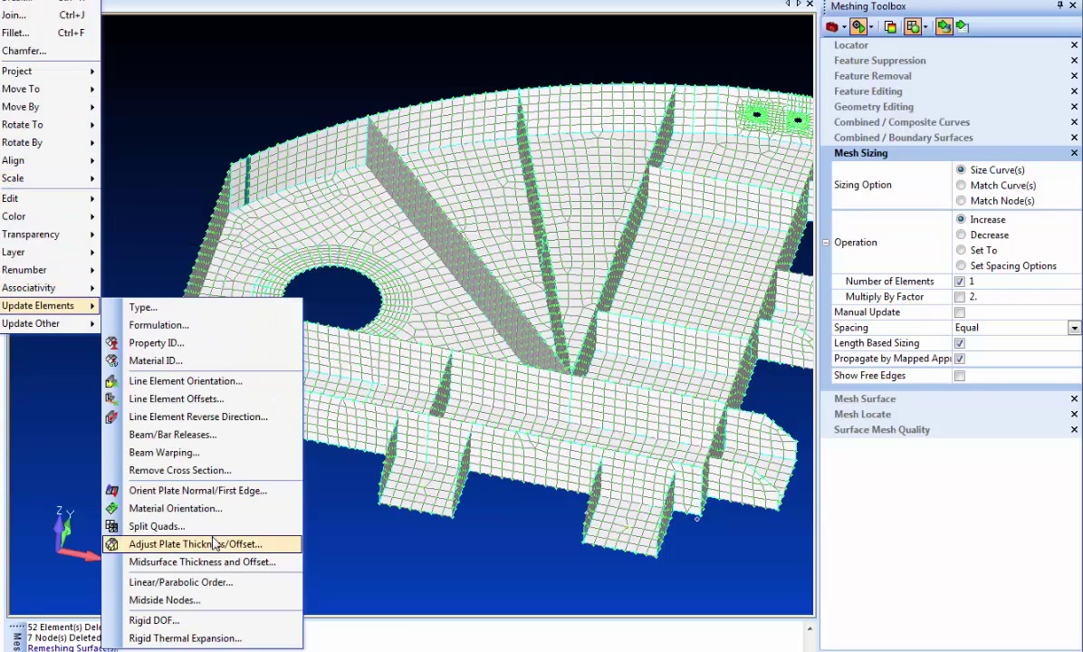
pyautogui.click(217, 562)
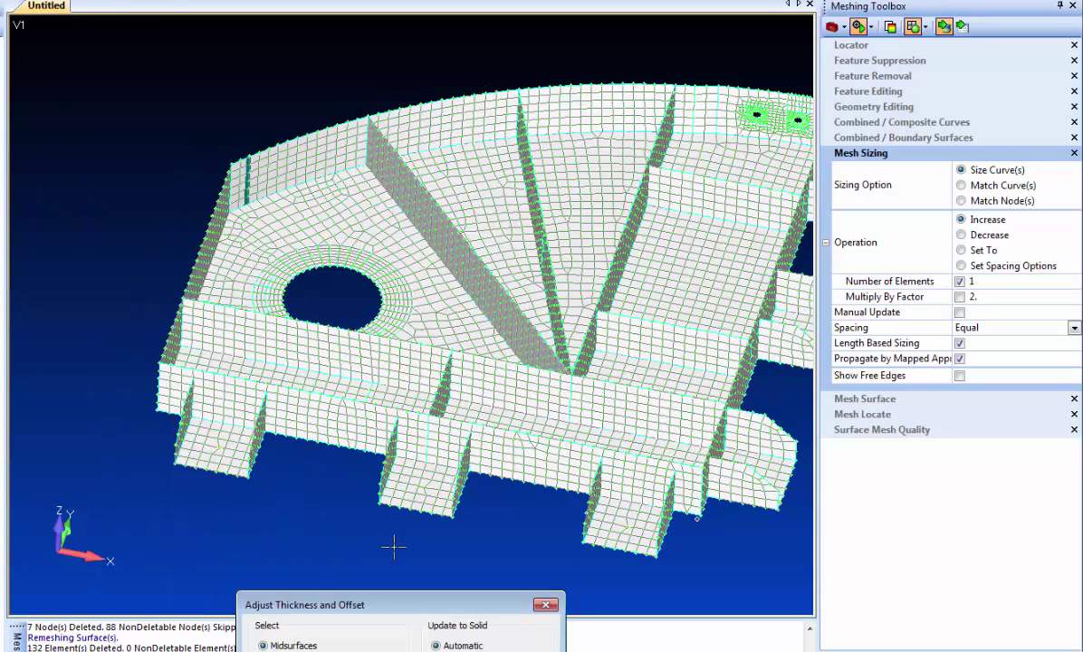
pyautogui.scroll(-2, 441, 541)
pyautogui.press('Return')
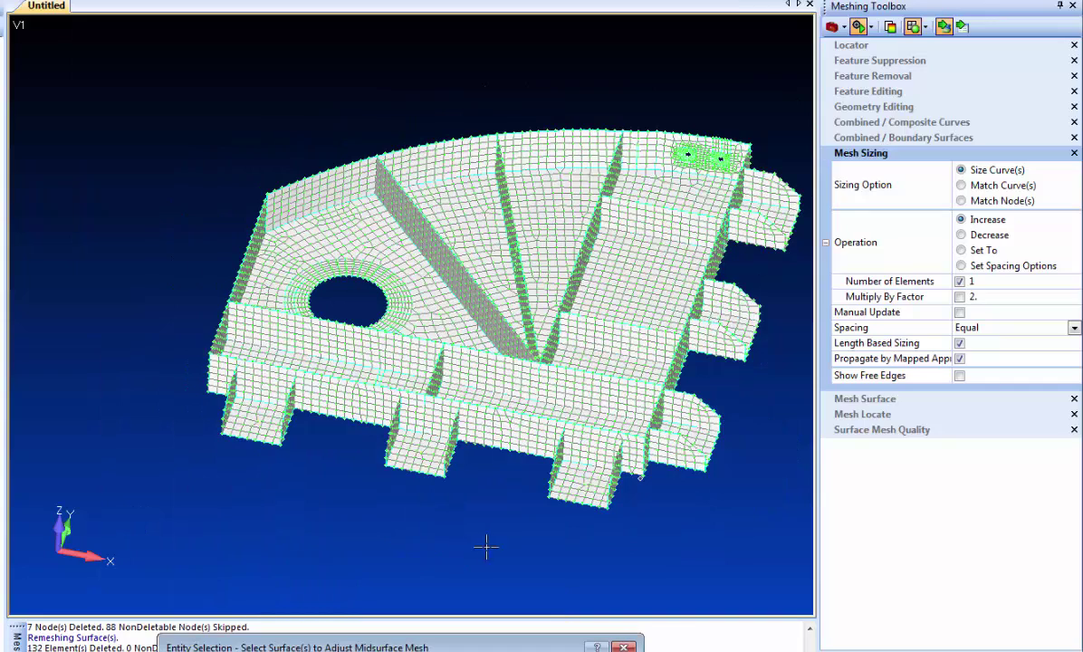
pyautogui.moveTo(486, 546); pyautogui.dragTo(485, 526, button='middle')
pyautogui.keyDown('ctrl'); pyautogui.moveTo(671, 454); pyautogui.dragTo(524, 477, button='middle'); pyautogui.keyUp('ctrl')
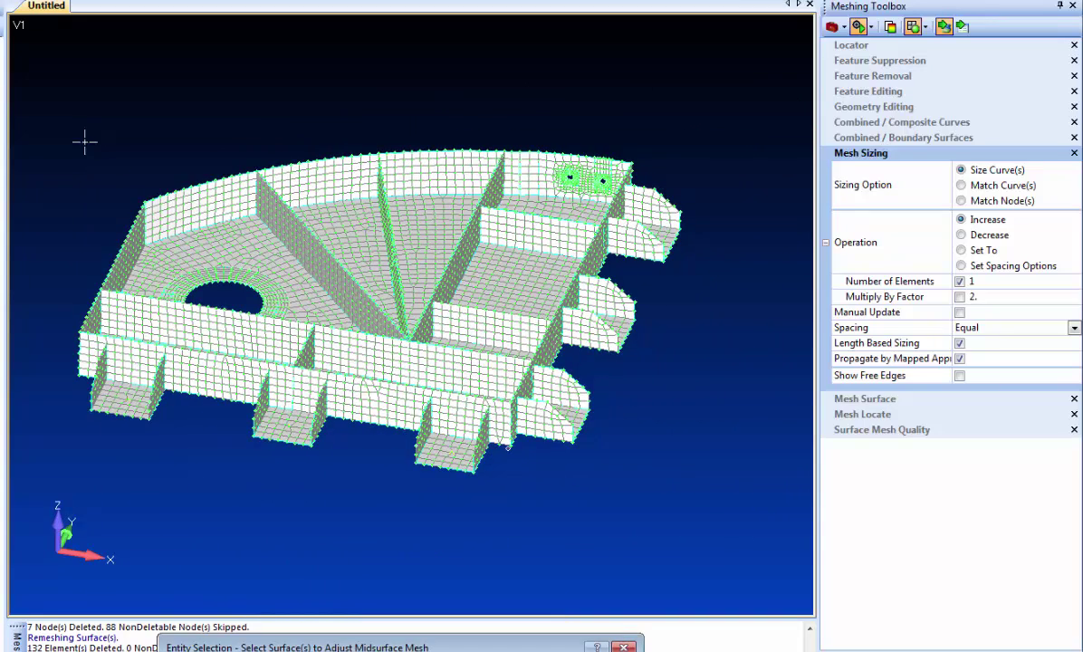
pyautogui.scroll(-2, 91, 134)
pyautogui.keyDown('shift'); pyautogui.moveTo(115, 103); pyautogui.dragTo(625, 482); pyautogui.keyUp('shift')
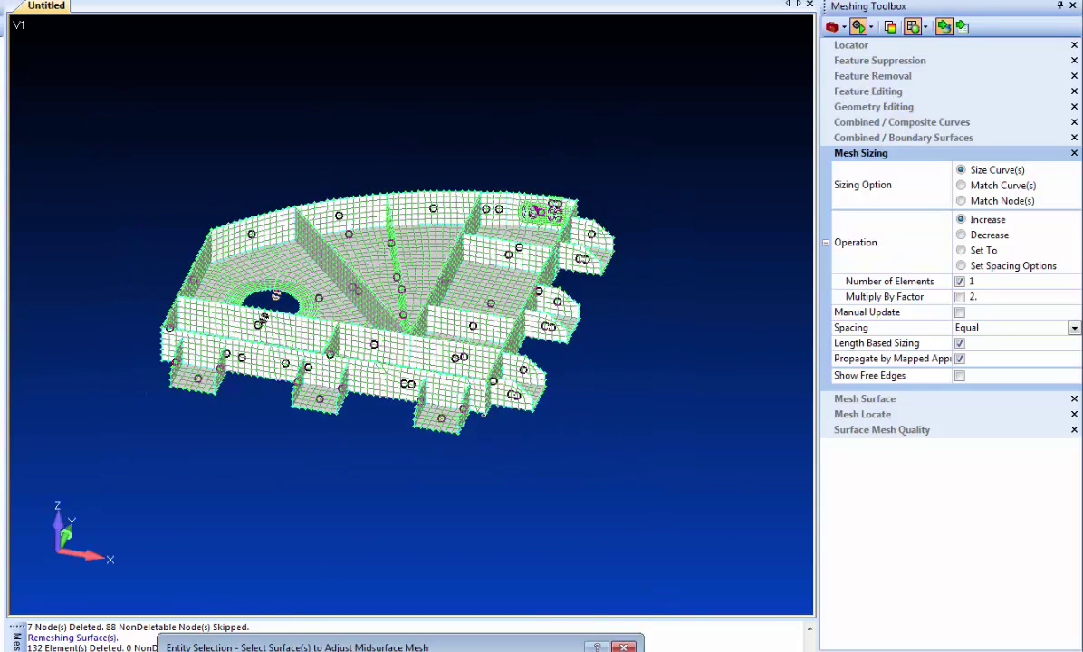
pyautogui.press('Return')
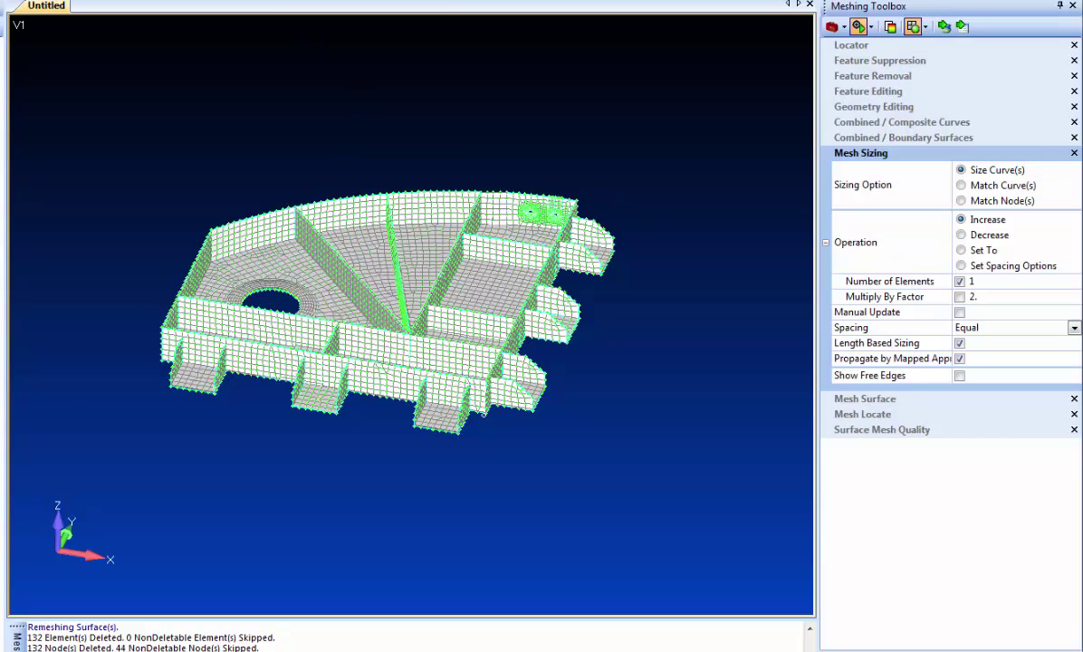
# - Display element thickness and cross sections, and examine the plates around the large hole, ribs and walls against the solid geometry
pyautogui.rightClick(258, 228)
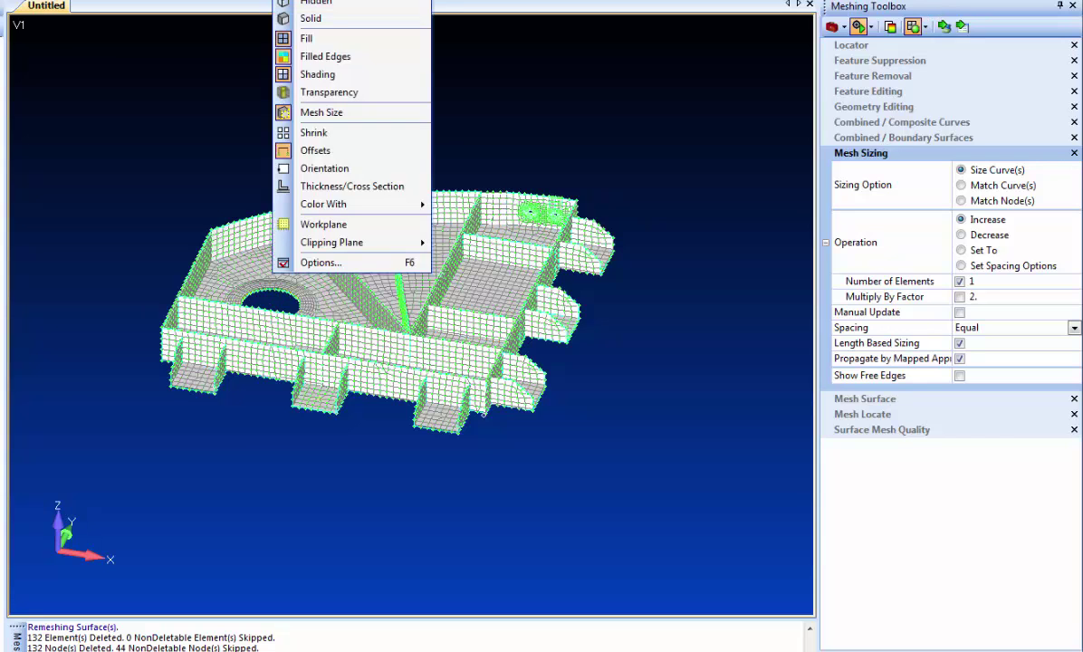
pyautogui.click(303, 188)
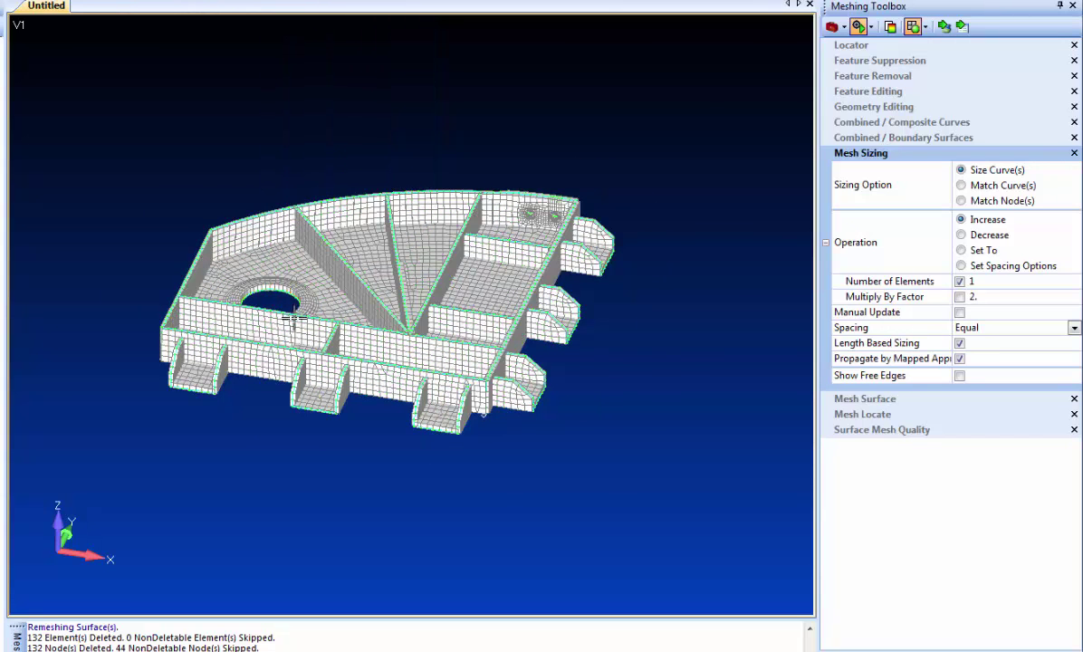
pyautogui.scroll(5, 289, 303)
pyautogui.scroll(3, 408, 225)
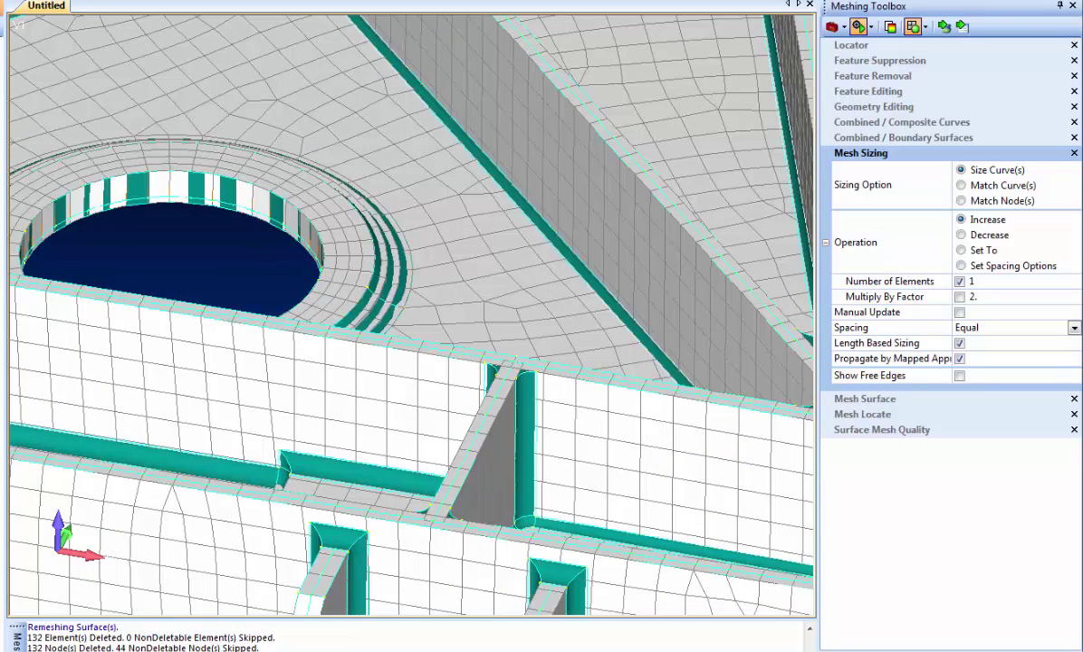
pyautogui.scroll(-5, 343, 380)
pyautogui.moveTo(368, 268); pyautogui.dragTo(423, 347, button='middle')
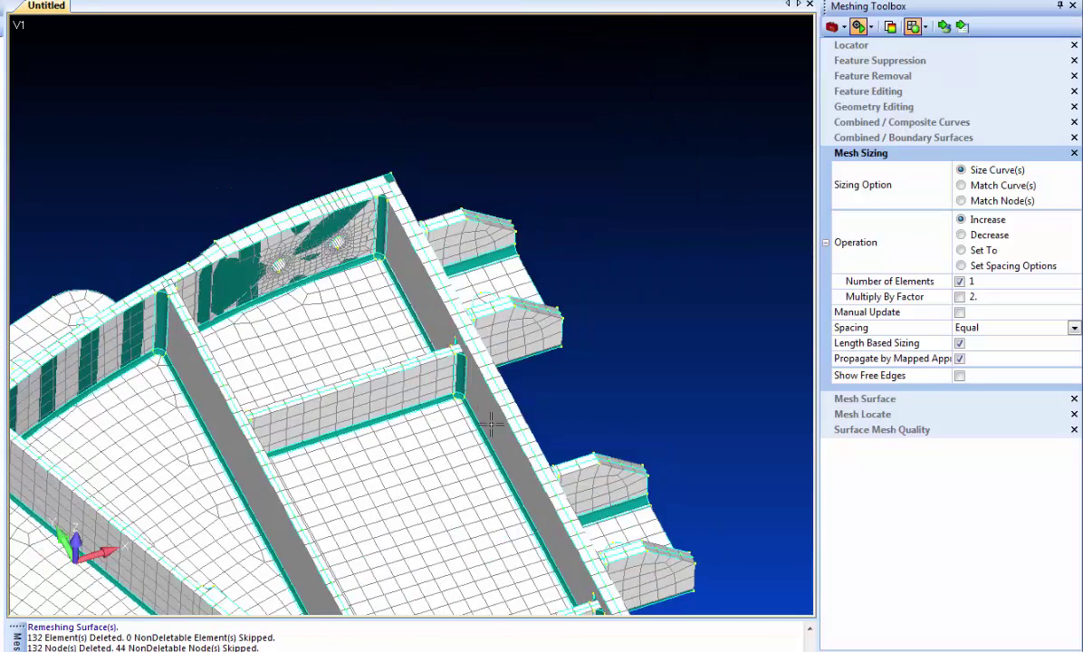
pyautogui.scroll(-5, 387, 428)
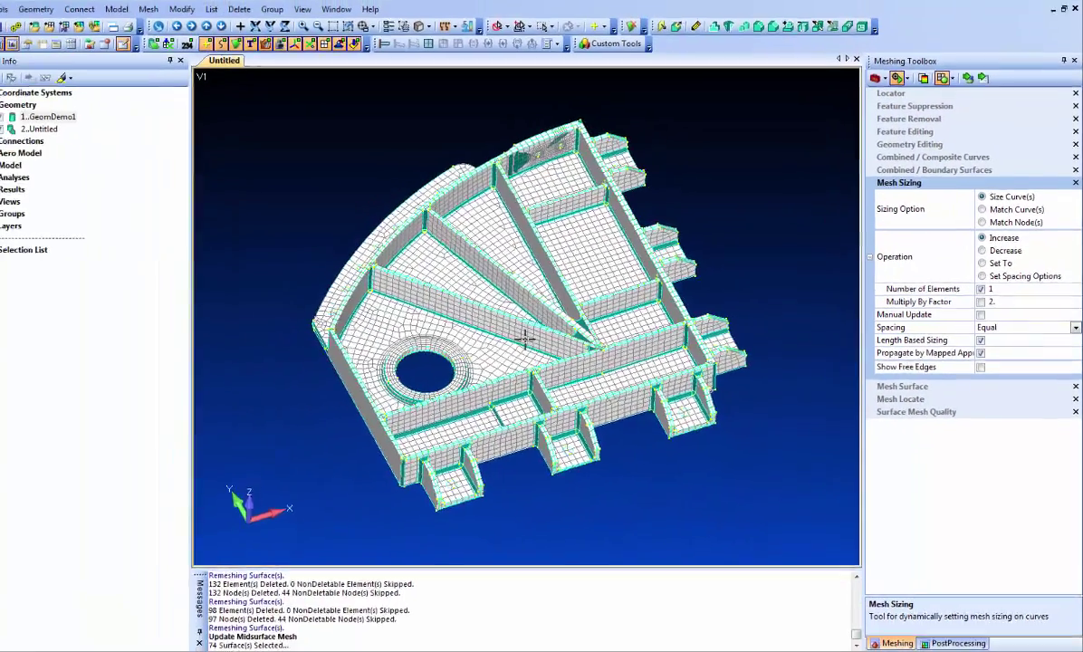
pyautogui.moveTo(525, 338); pyautogui.dragTo(529, 297, button='middle')
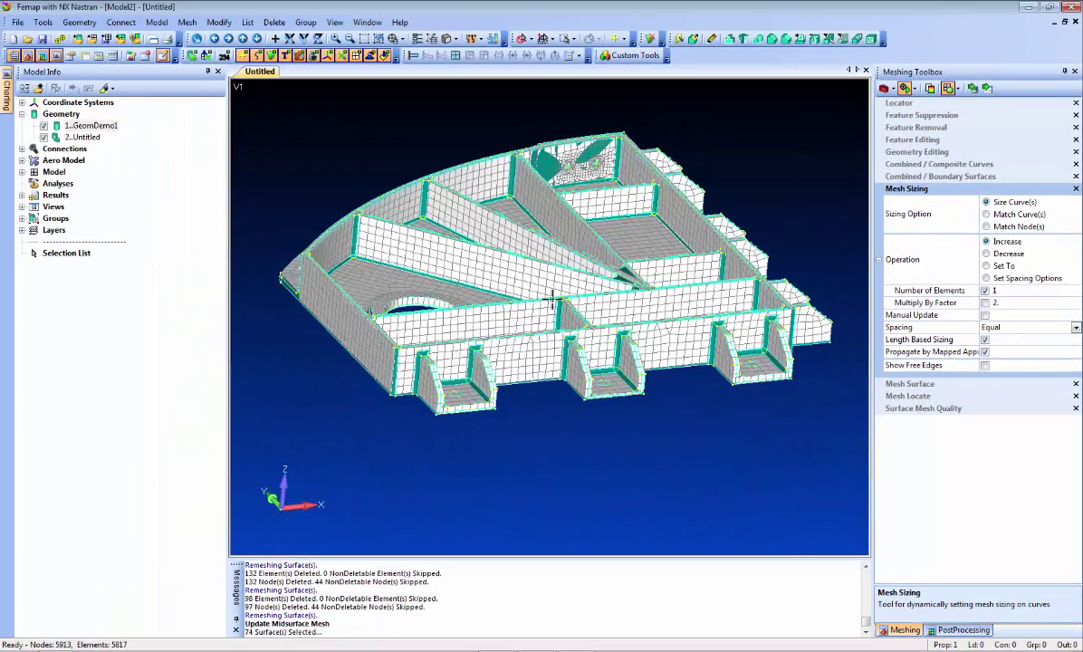
# - Turn off the element thickness and cross section display, hide the GeomDemo1 solid, and hide the remaining geometry so only the mesh shows
pyautogui.click(448, 39)
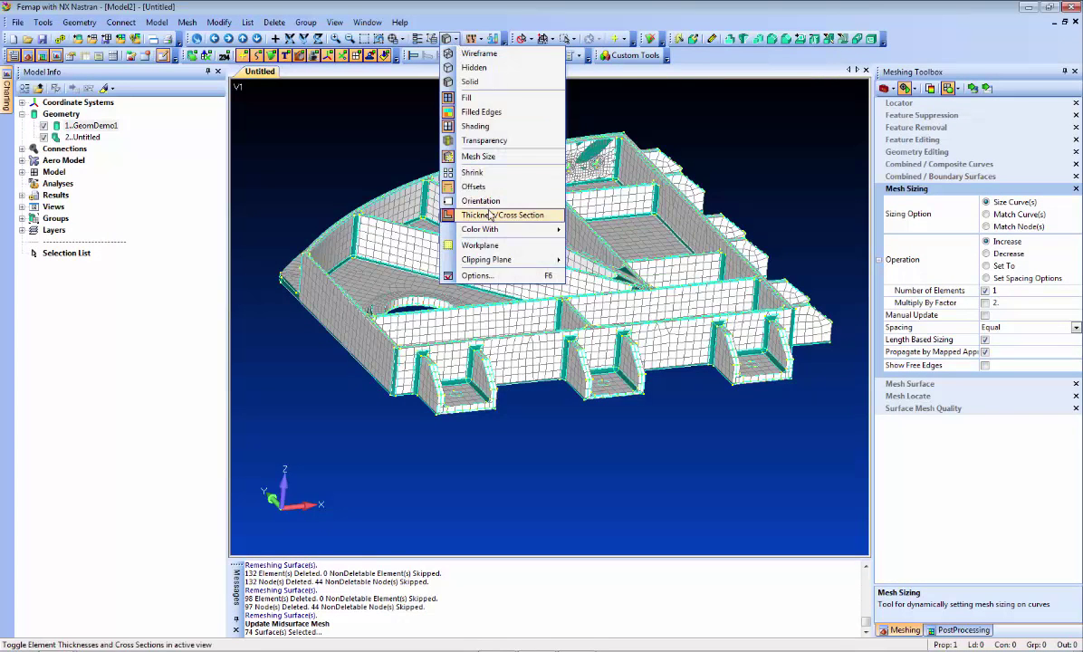
pyautogui.click(462, 214)
pyautogui.click(43, 125)
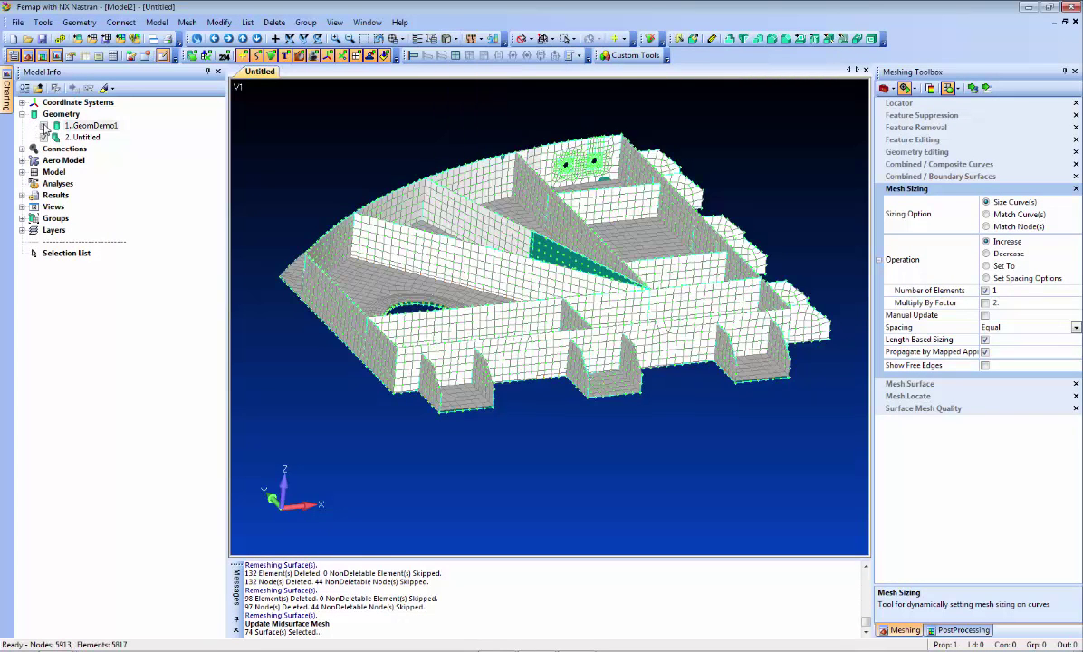
pyautogui.moveTo(383, 156); pyautogui.dragTo(408, 172, button='middle')
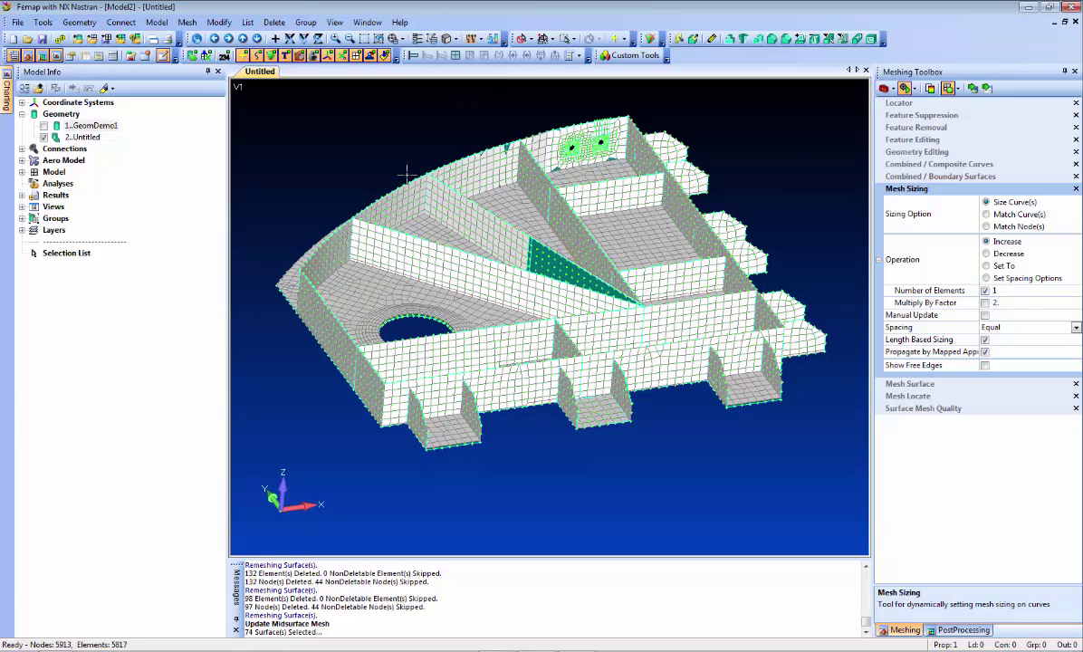
pyautogui.click(182, 55)
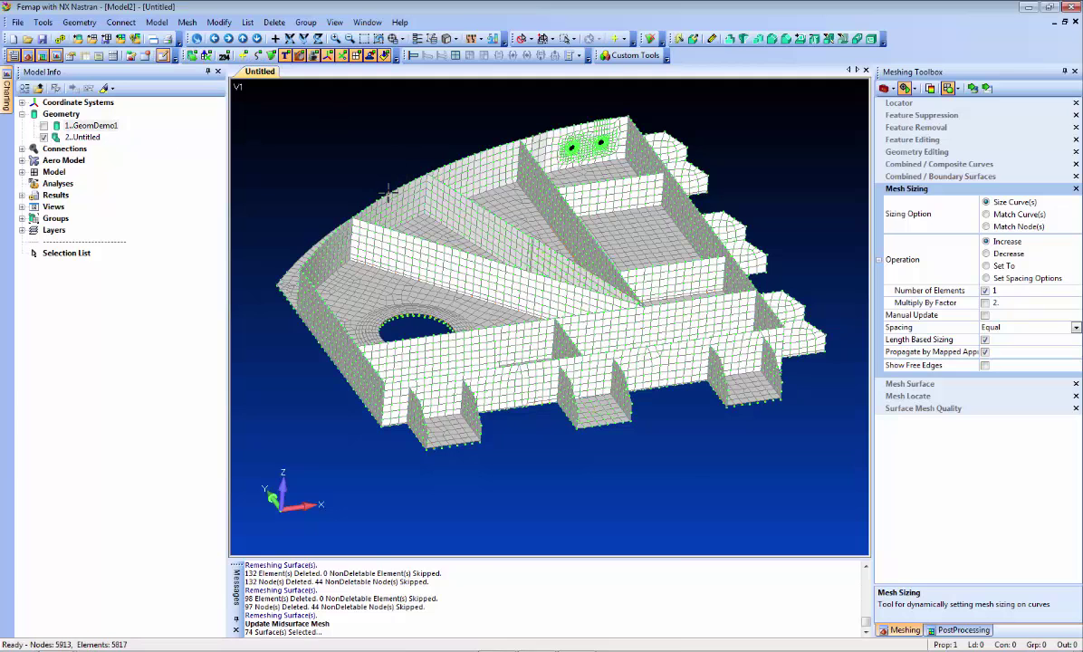
# - Display the model in Free Edge style to check the mesh connectivity, and restore the Hidden Line style
pyautogui.press('F5')
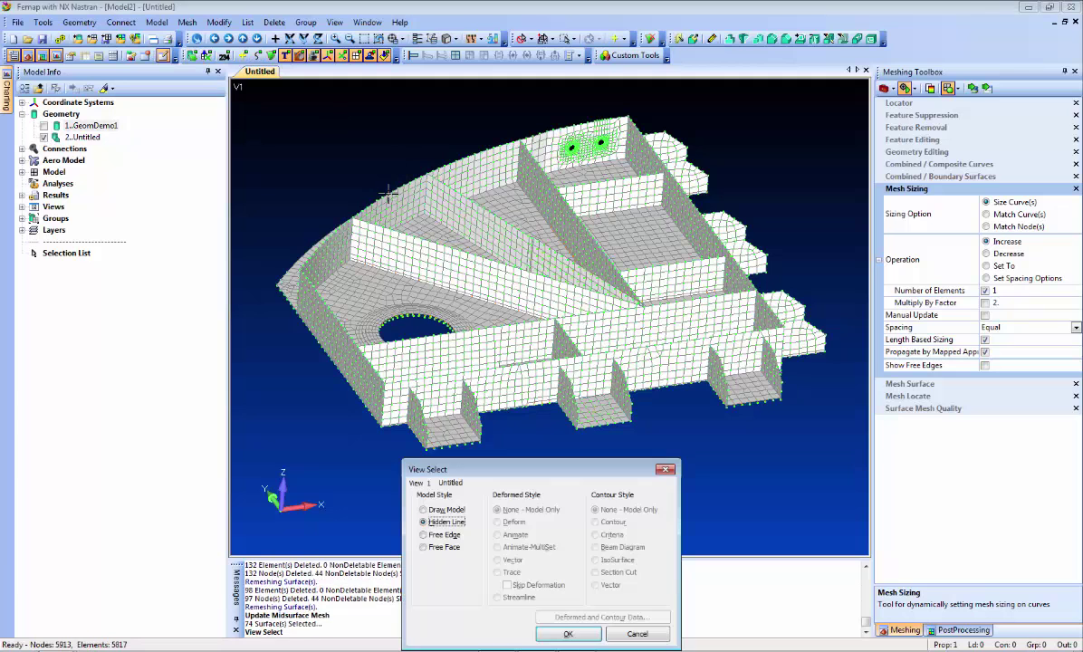
pyautogui.click(445, 536)
pyautogui.click(568, 633)
pyautogui.moveTo(464, 353); pyautogui.dragTo(449, 311, button='middle')
pyautogui.press('F5')
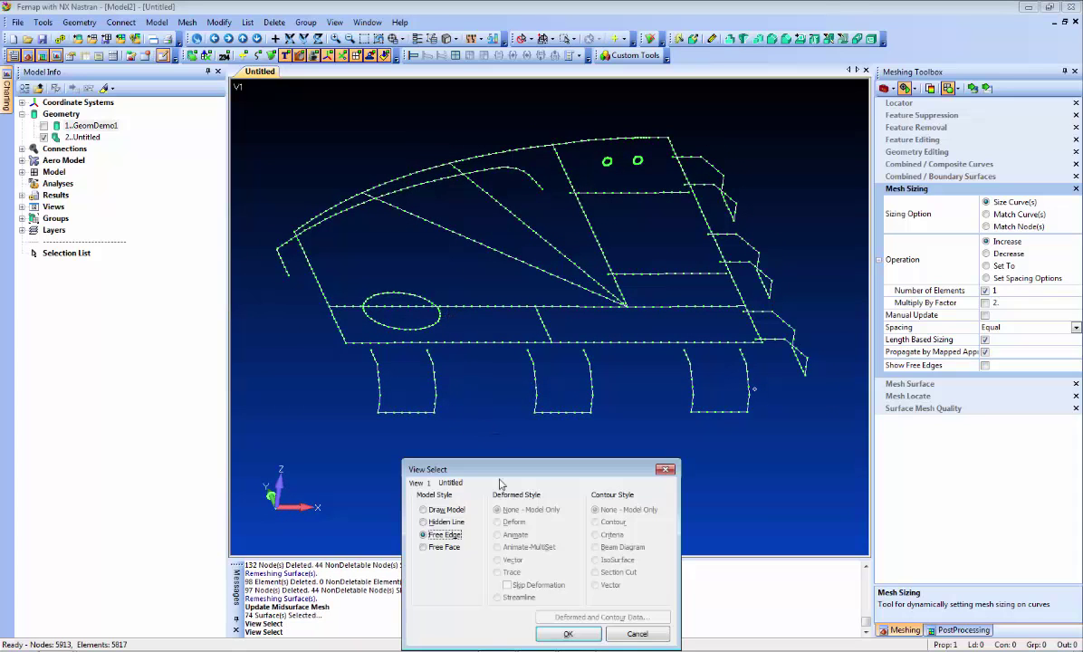
pyautogui.click(462, 523)
pyautogui.click(568, 634)
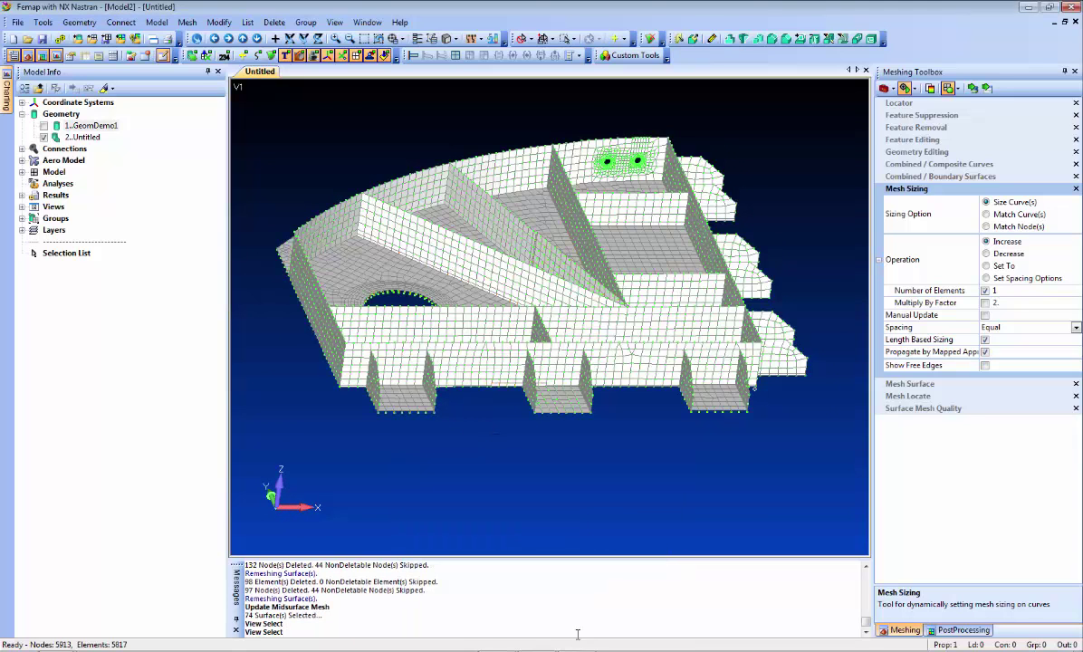